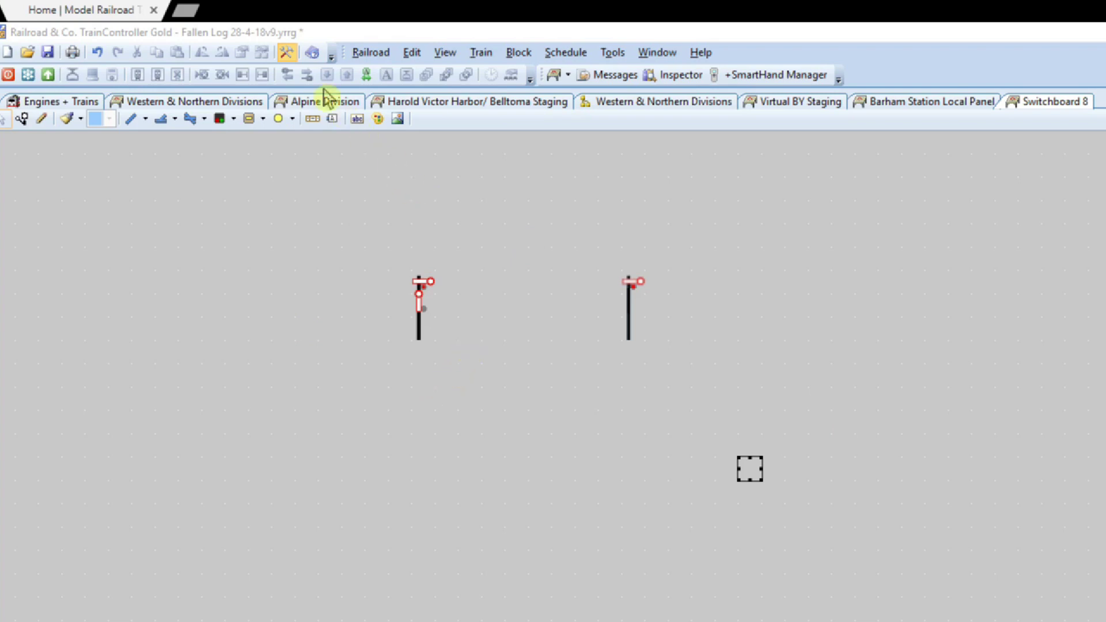
Step: In operating mode, cycle both semaphore signals between stop and clear, then return to edit mode
{"action": "left_click", "coordinate": [288, 53]}
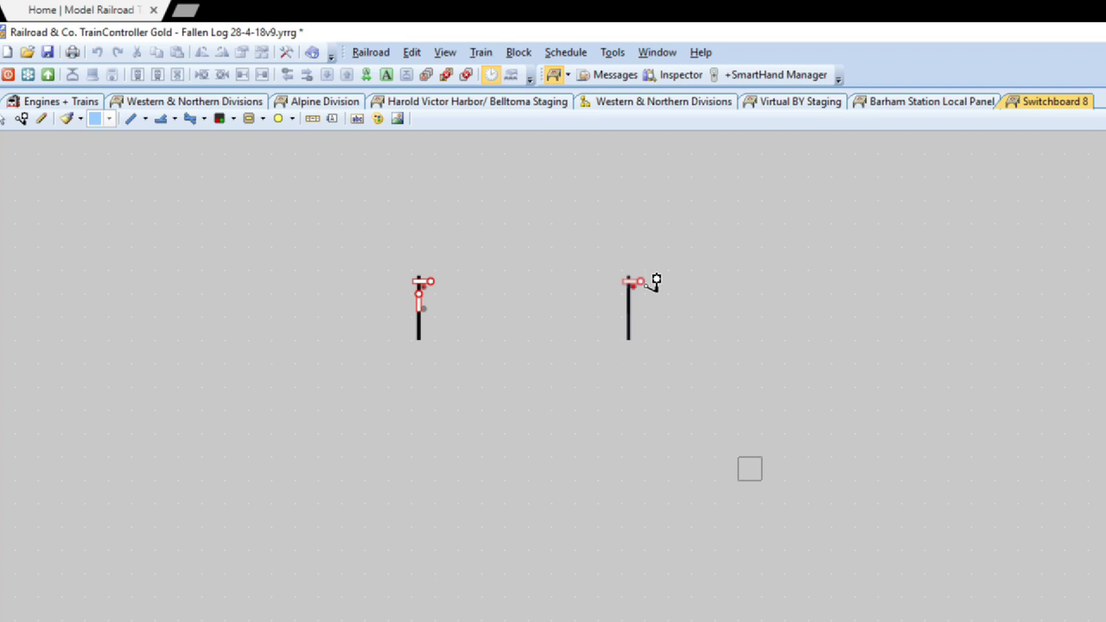
{"action": "left_click", "coordinate": [655, 282]}
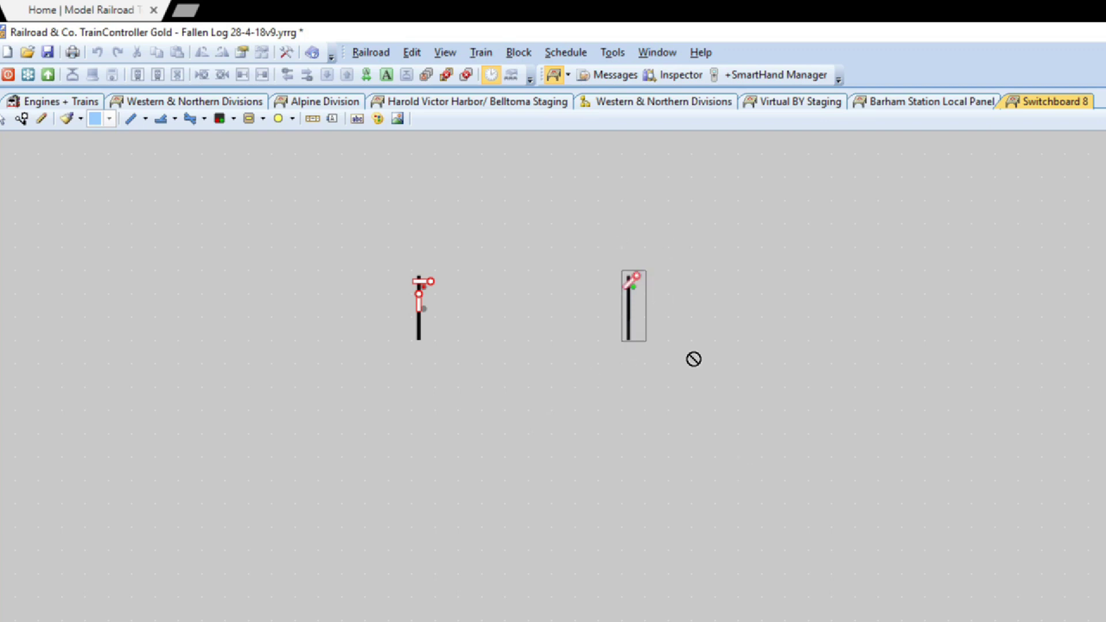
{"action": "left_click", "coordinate": [648, 283]}
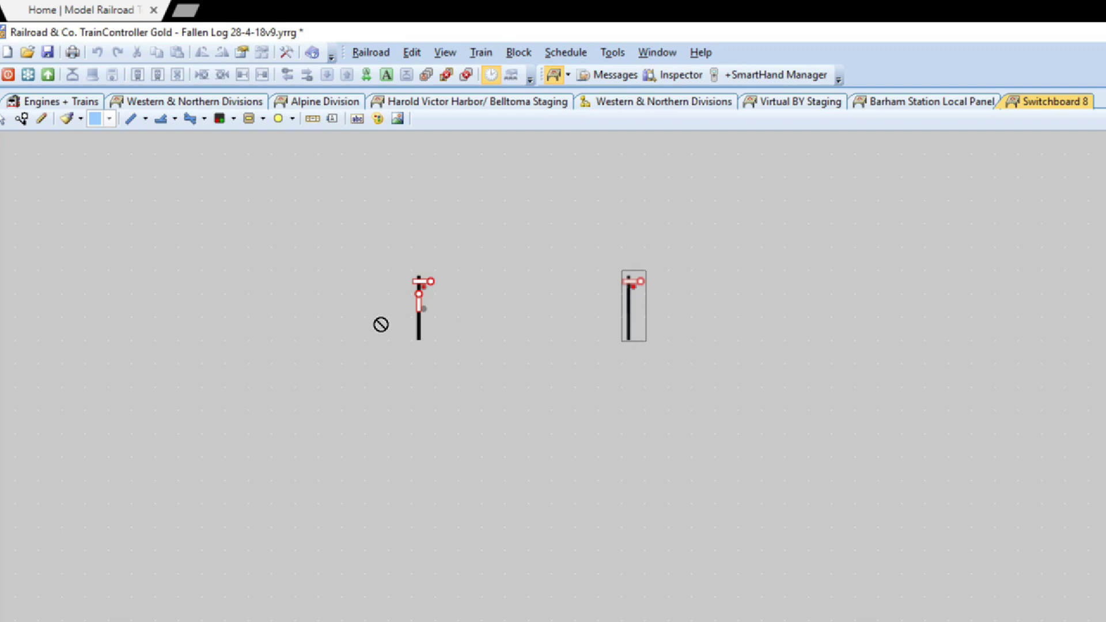
{"action": "left_click", "coordinate": [435, 289]}
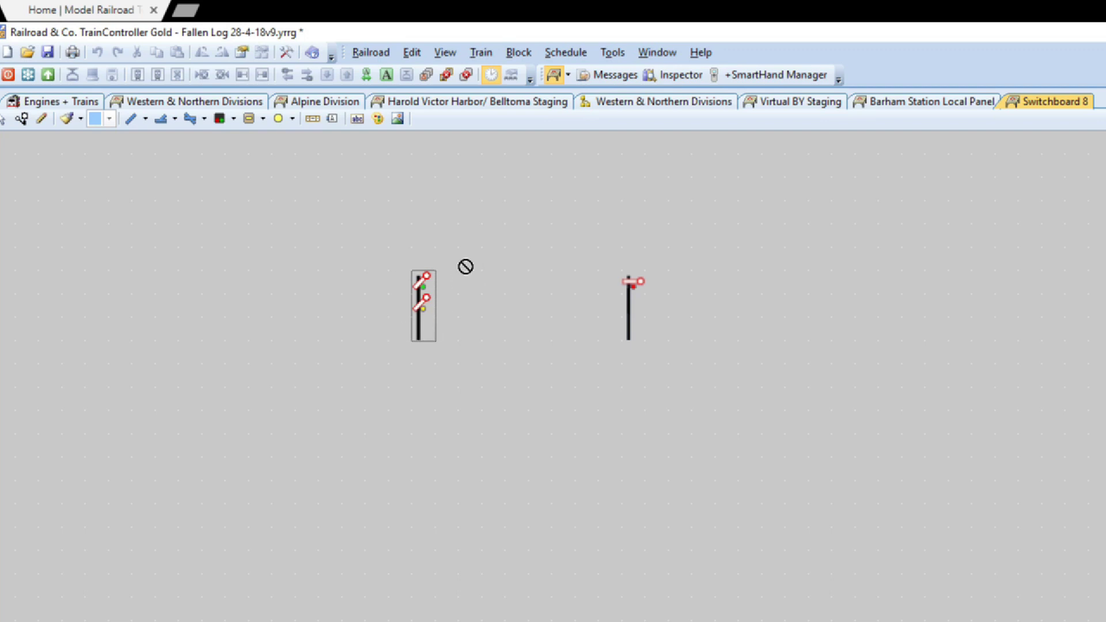
{"action": "left_click", "coordinate": [437, 300]}
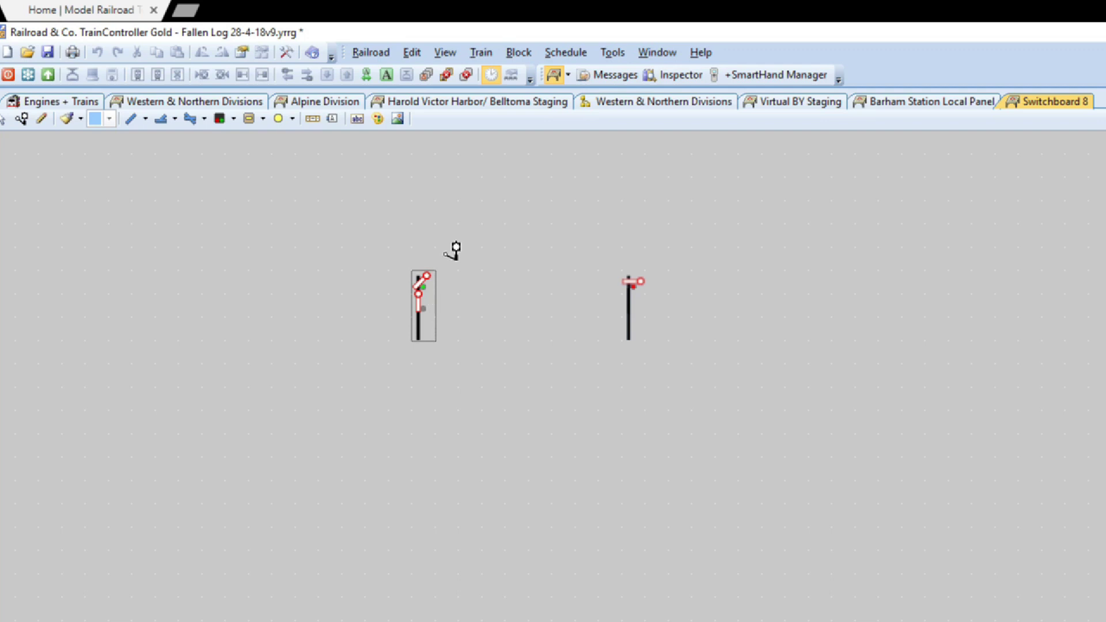
{"action": "key", "text": "ctrl+e"}
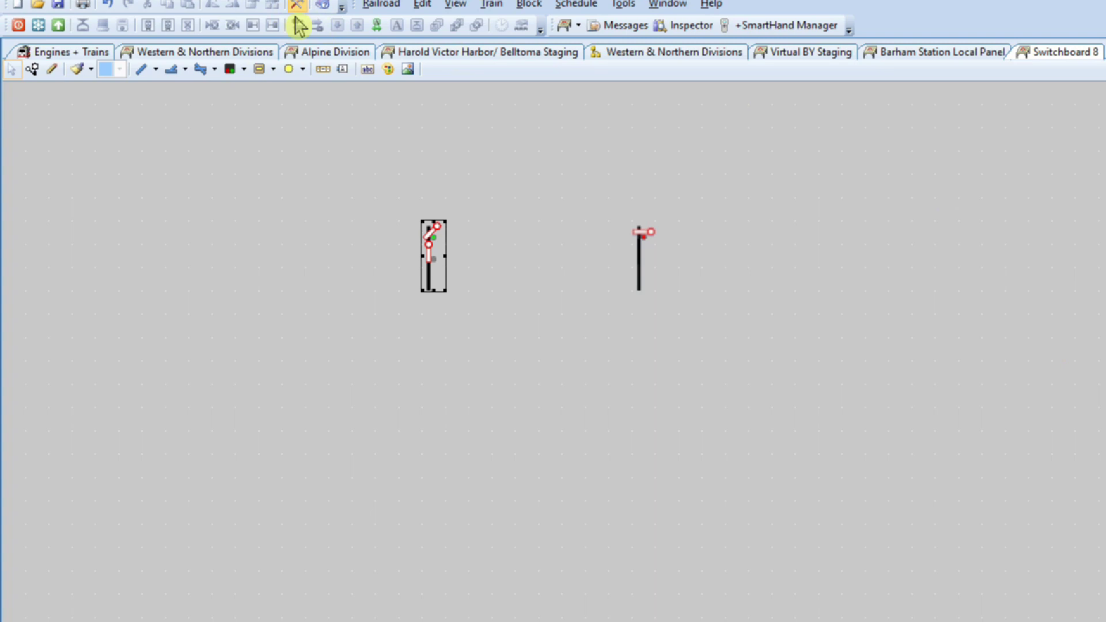
Step: Deselect the left signal and bring up the Tools > Accessory > Extended Accessories submenu
{"action": "left_click", "coordinate": [297, 26]}
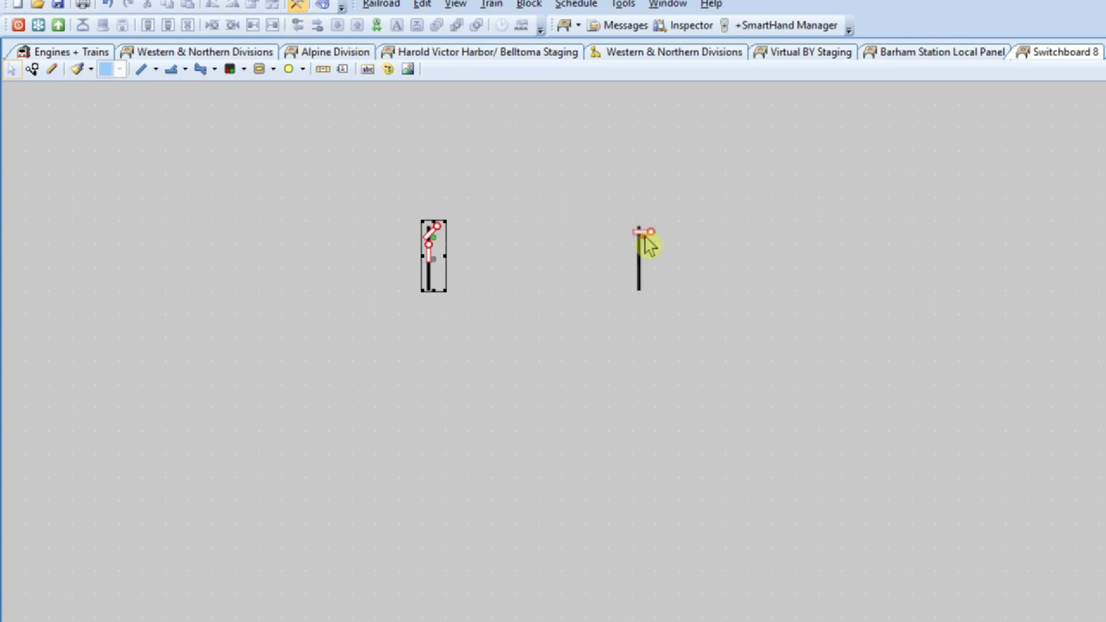
{"action": "left_click", "coordinate": [784, 238]}
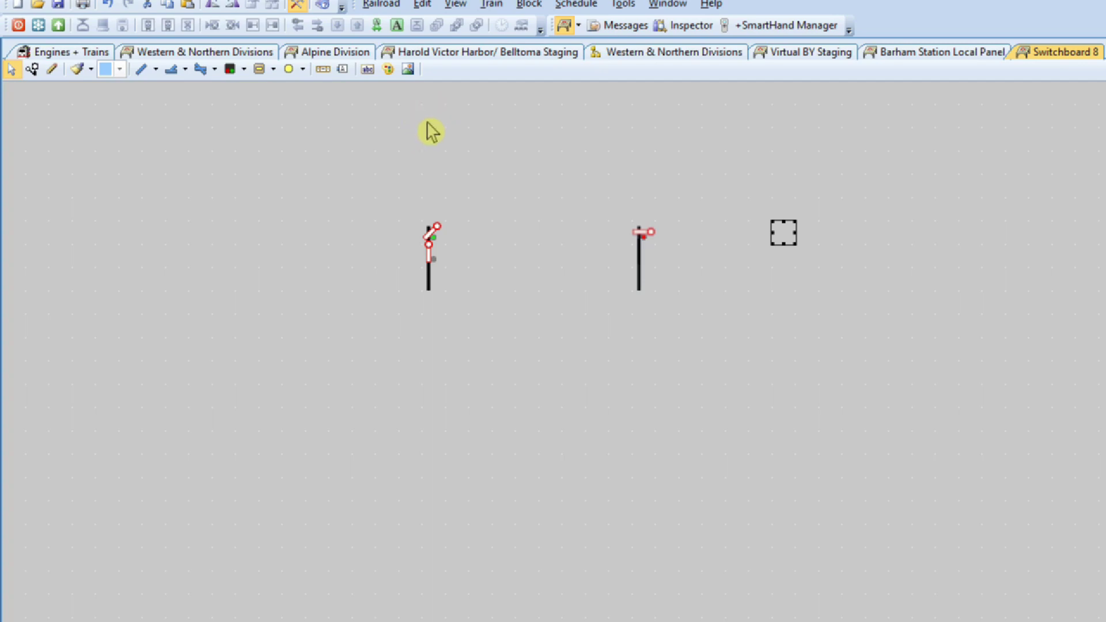
{"action": "left_click", "coordinate": [623, 5]}
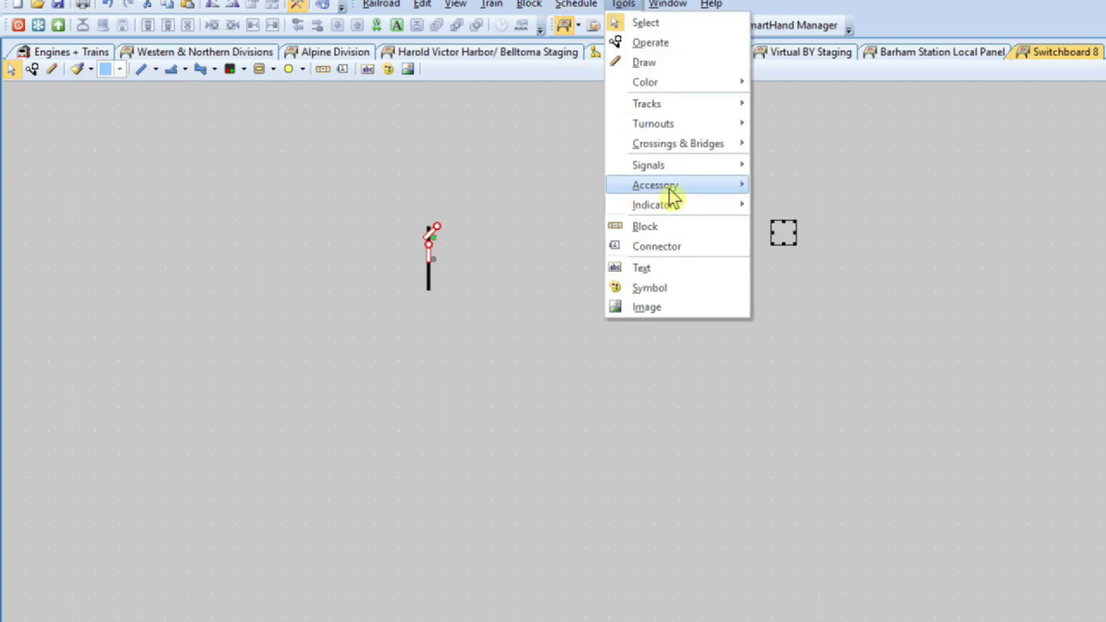
{"action": "mouse_move", "coordinate": [735, 193]}
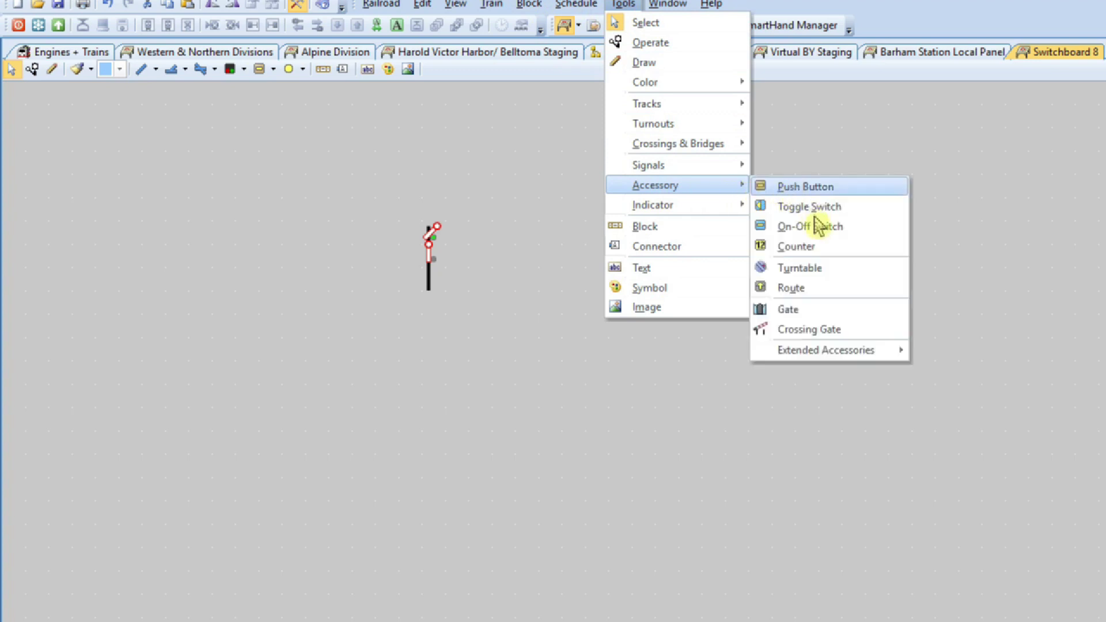
{"action": "mouse_move", "coordinate": [806, 363]}
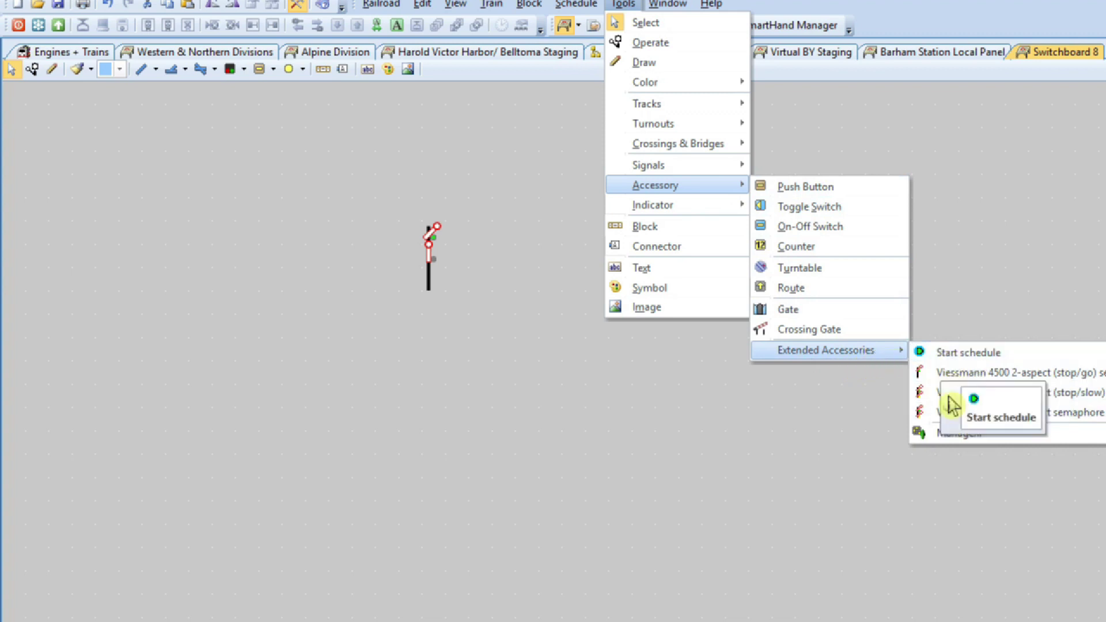
Step: Create Extended Accessory 5 in Manage Extended Accessories and show its General properties
{"action": "left_click", "coordinate": [948, 434]}
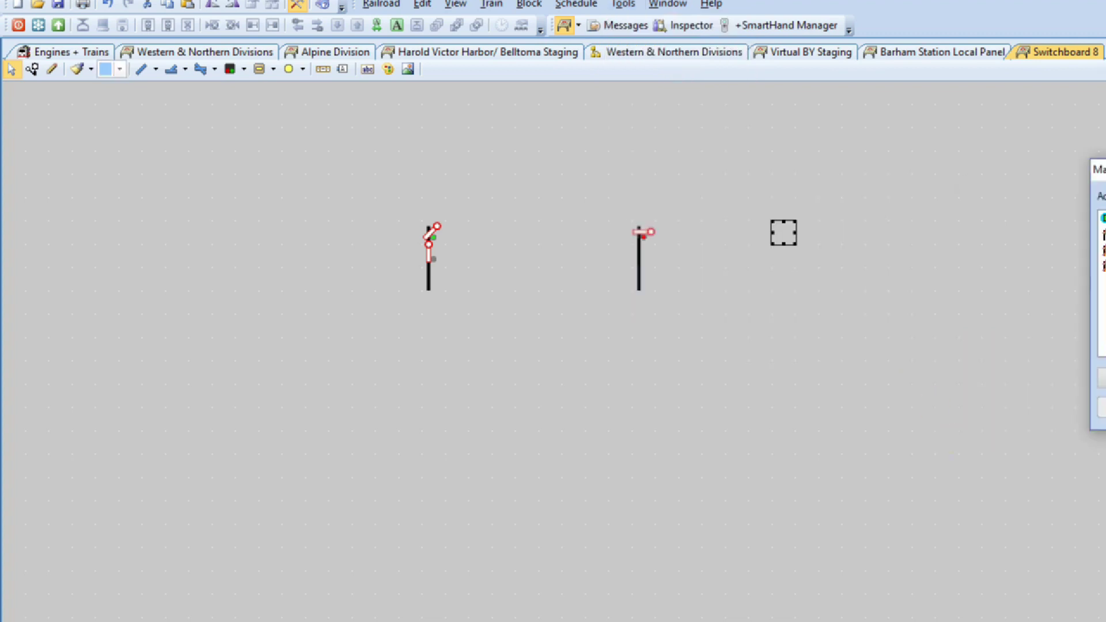
{"action": "left_click", "coordinate": [899, 462]}
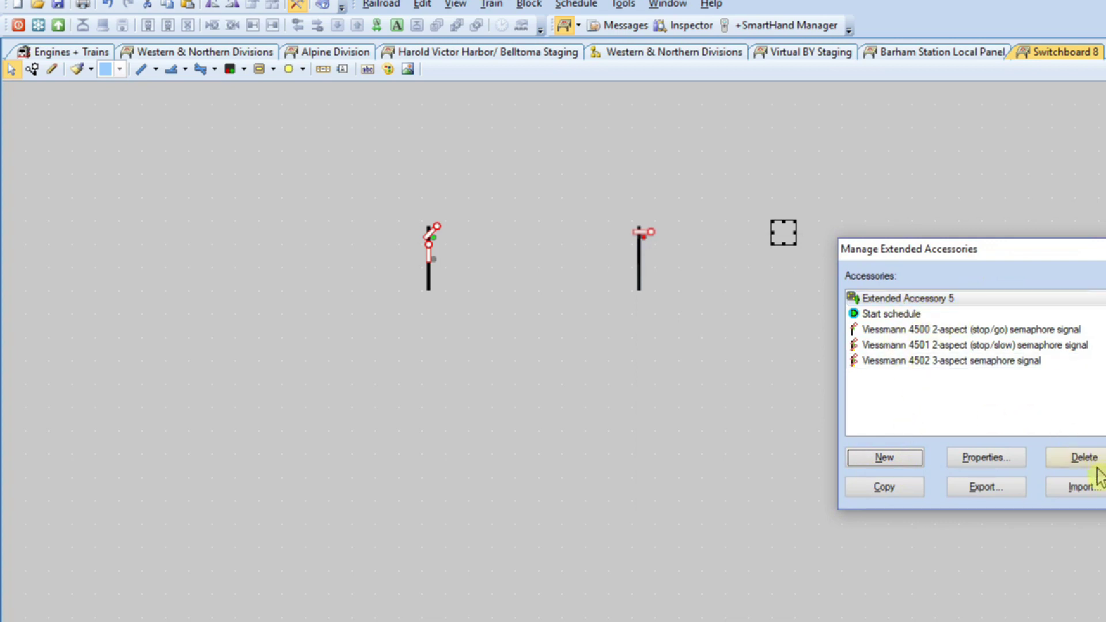
{"action": "key", "text": "Escape"}
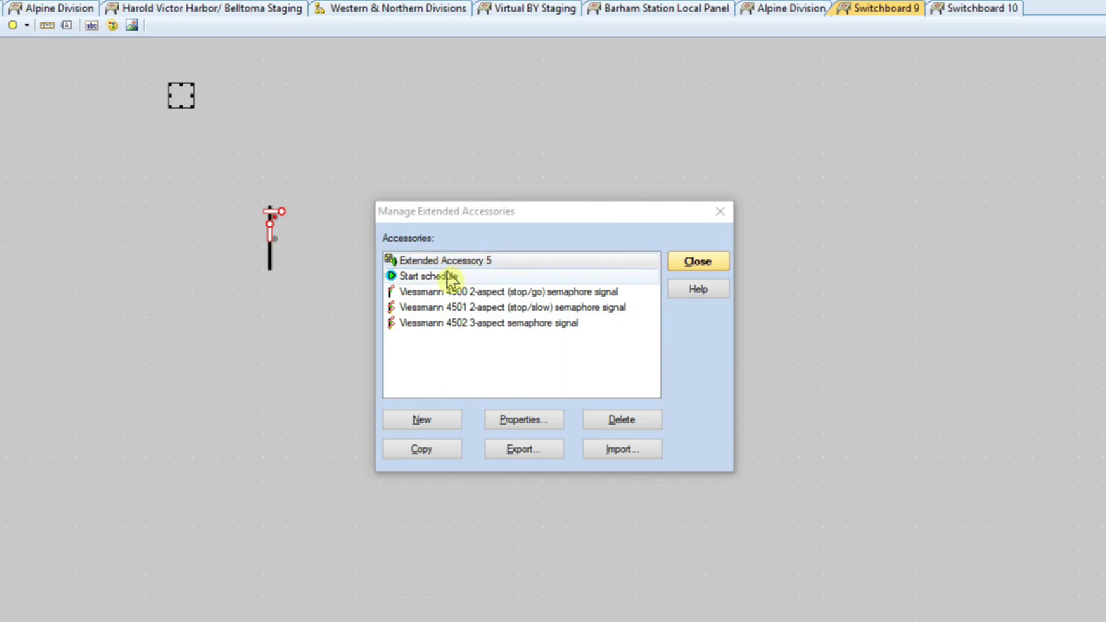
{"action": "left_click", "coordinate": [531, 427]}
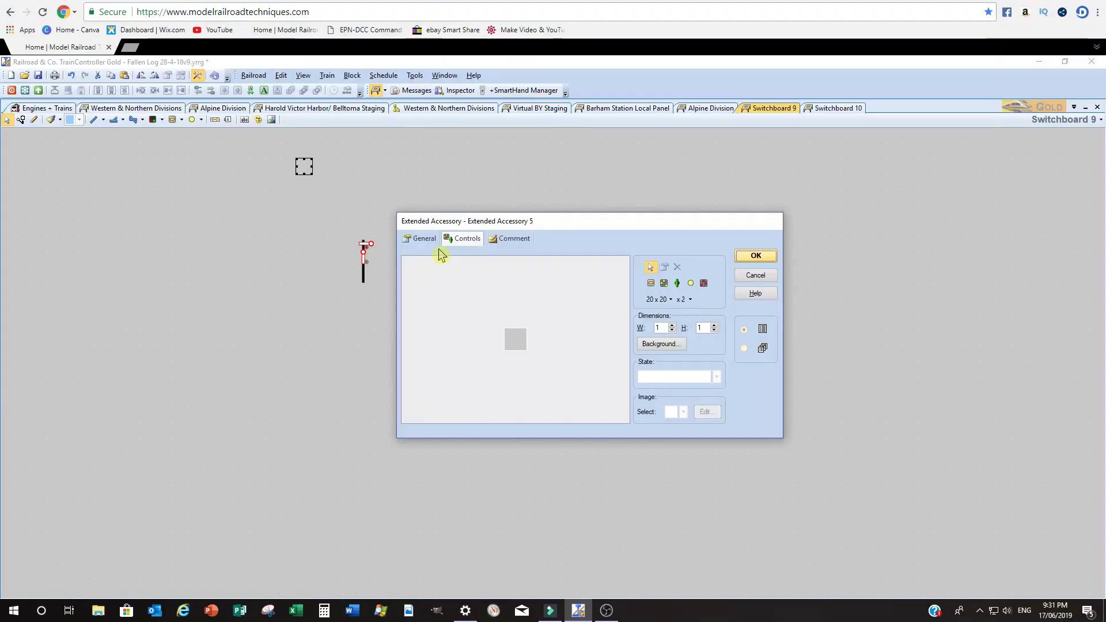
{"action": "left_click", "coordinate": [363, 203]}
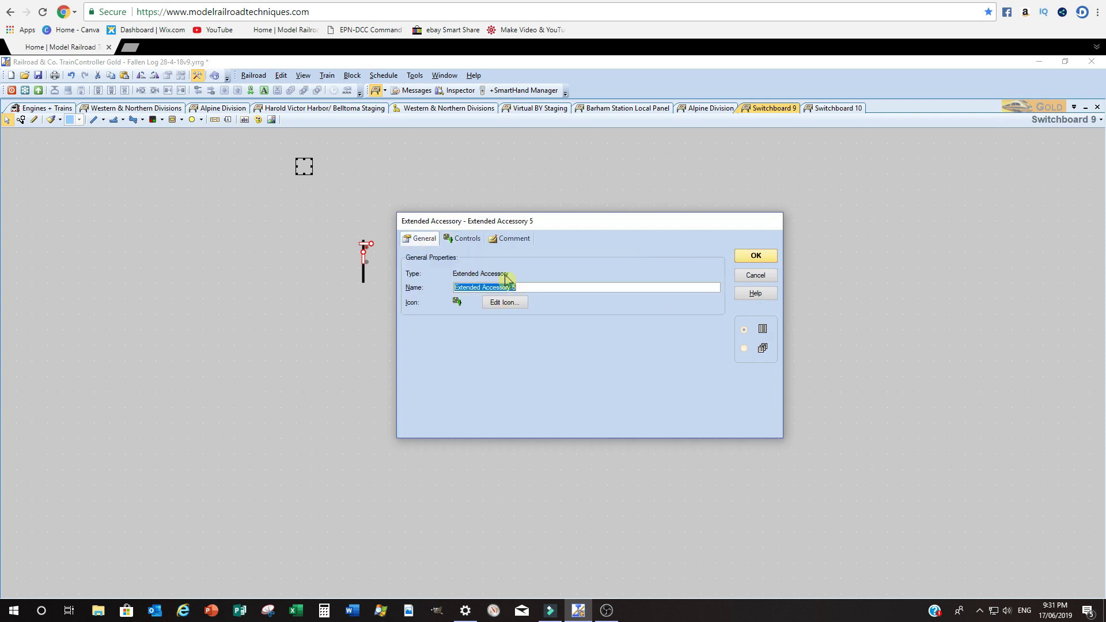
Step: Replace the default accessory name with 'Test on youtube'
{"action": "key", "text": "BackSpace"}
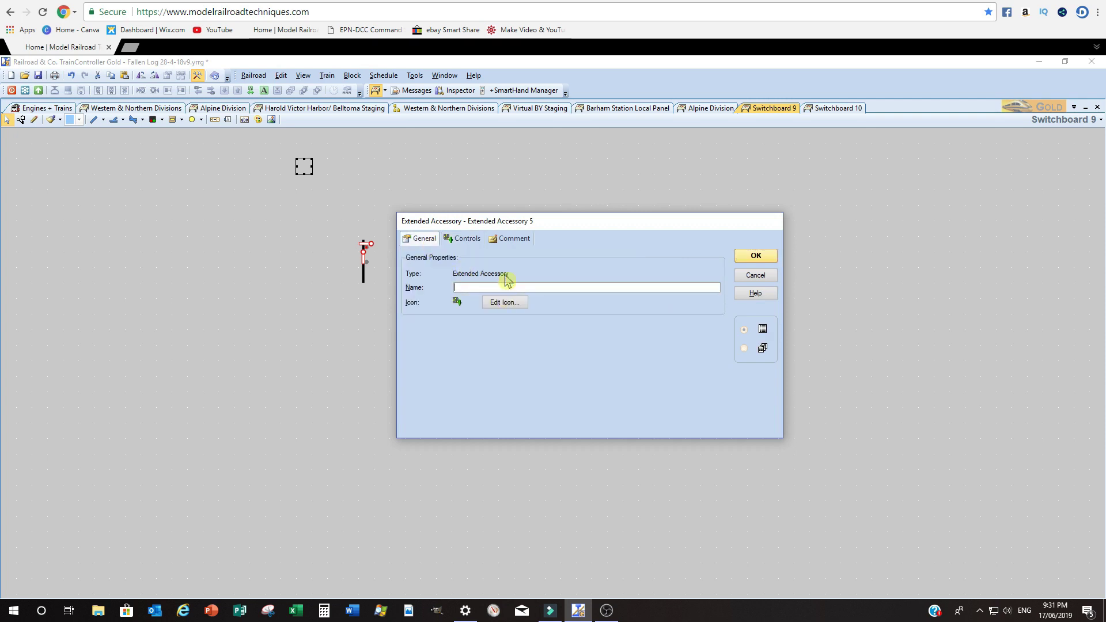
{"action": "type", "text": "Test"}
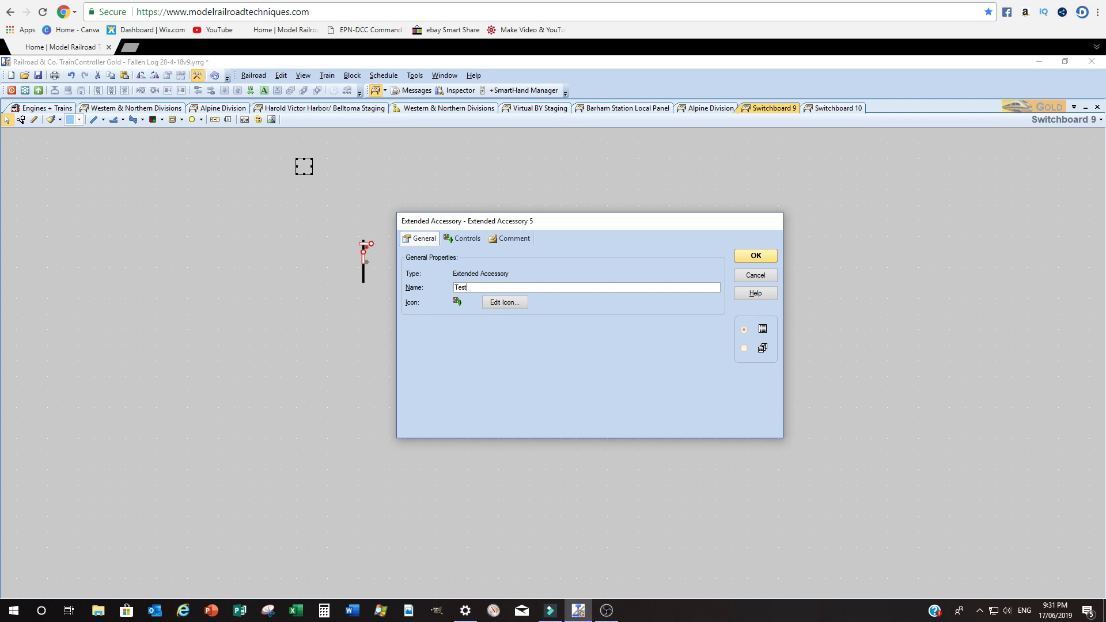
{"action": "type", "text": " on youtube"}
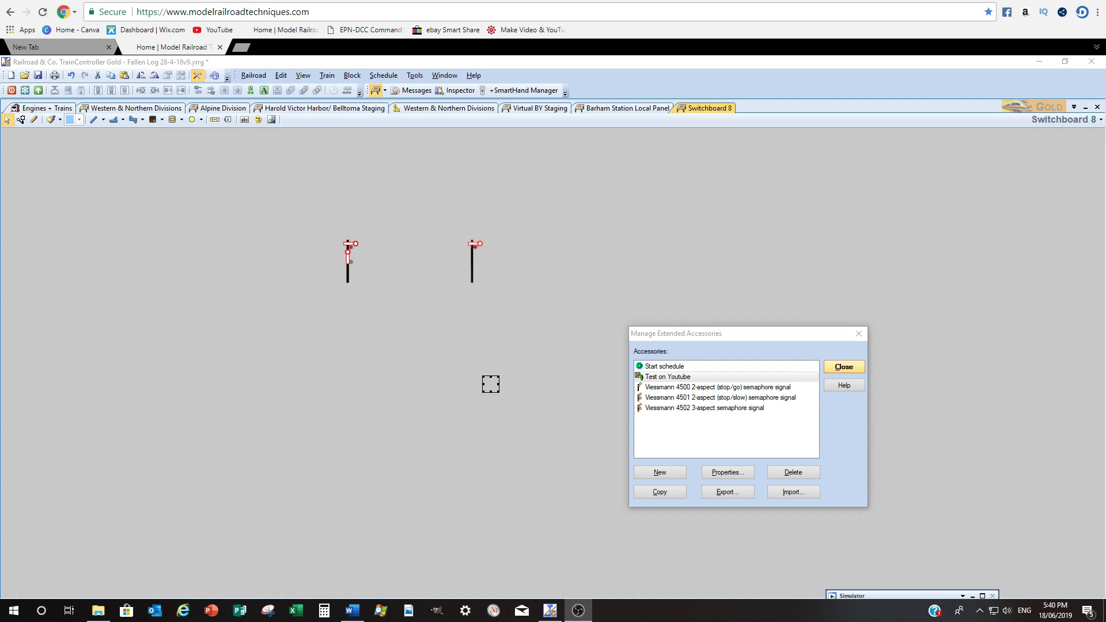
Step: Select Test on Youtube in the list and view its Controls tab layout
{"action": "left_click", "coordinate": [656, 381]}
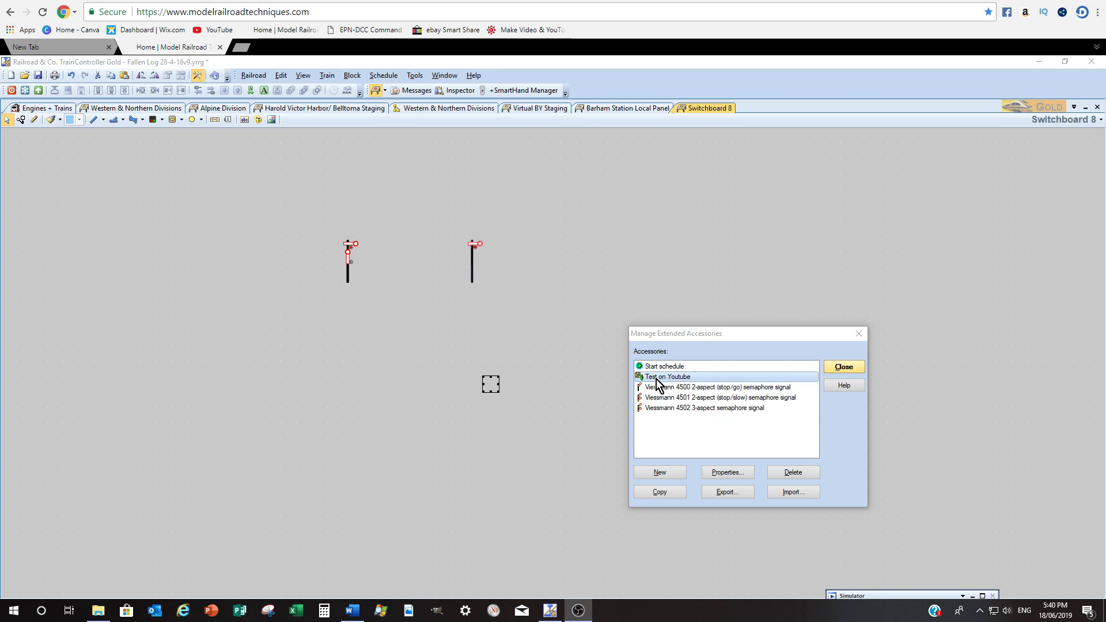
{"action": "left_click", "coordinate": [712, 473]}
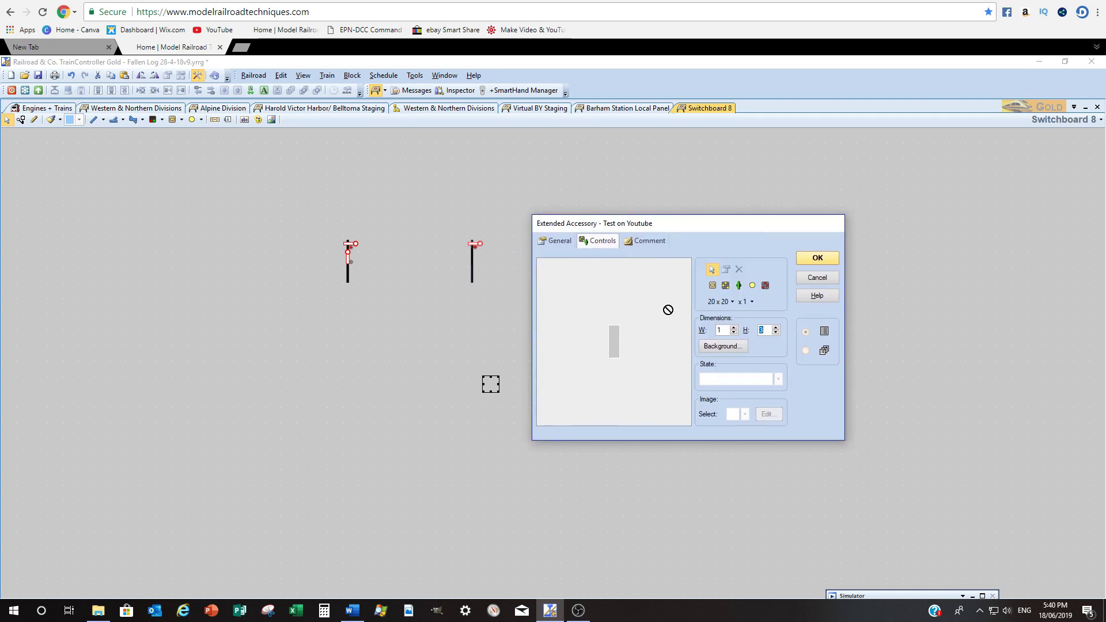
{"action": "left_click", "coordinate": [569, 242]}
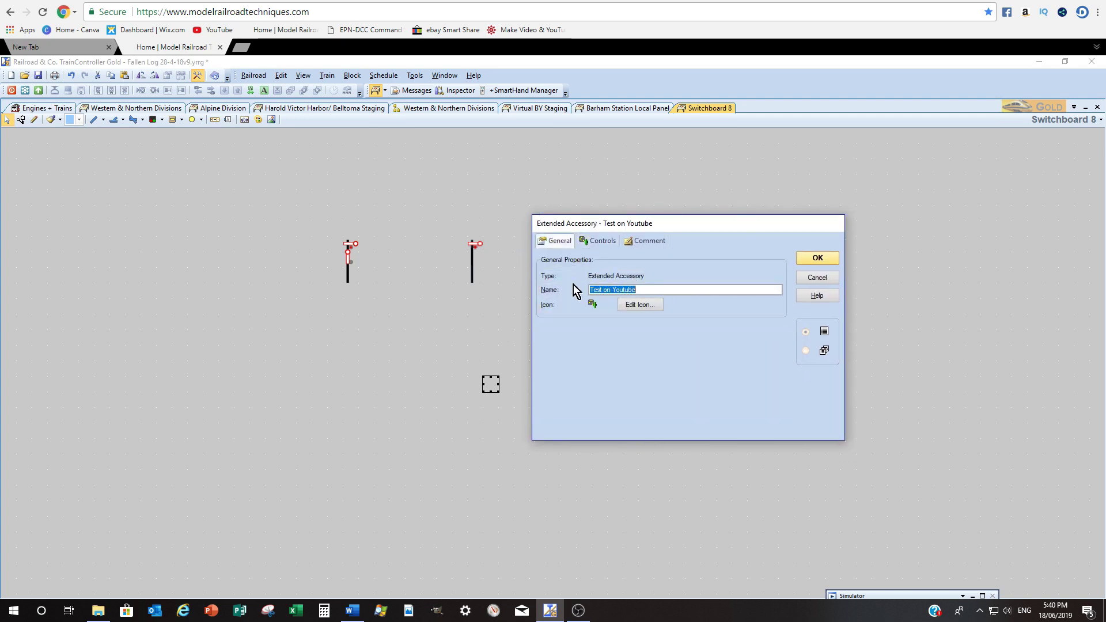
{"action": "left_click", "coordinate": [609, 243]}
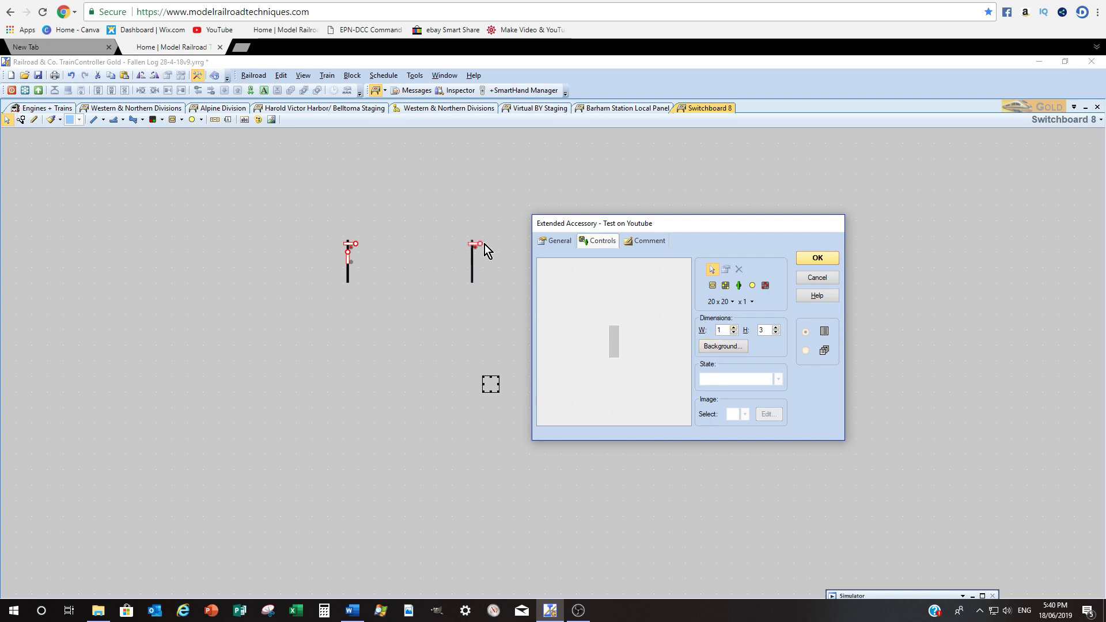
Step: Keep the control layout one column wide and set the grid cell size to 28 x 28
{"action": "left_click", "coordinate": [734, 327]}
{"action": "left_click", "coordinate": [734, 327]}
{"action": "left_click", "coordinate": [734, 327]}
{"action": "left_click", "coordinate": [734, 327]}
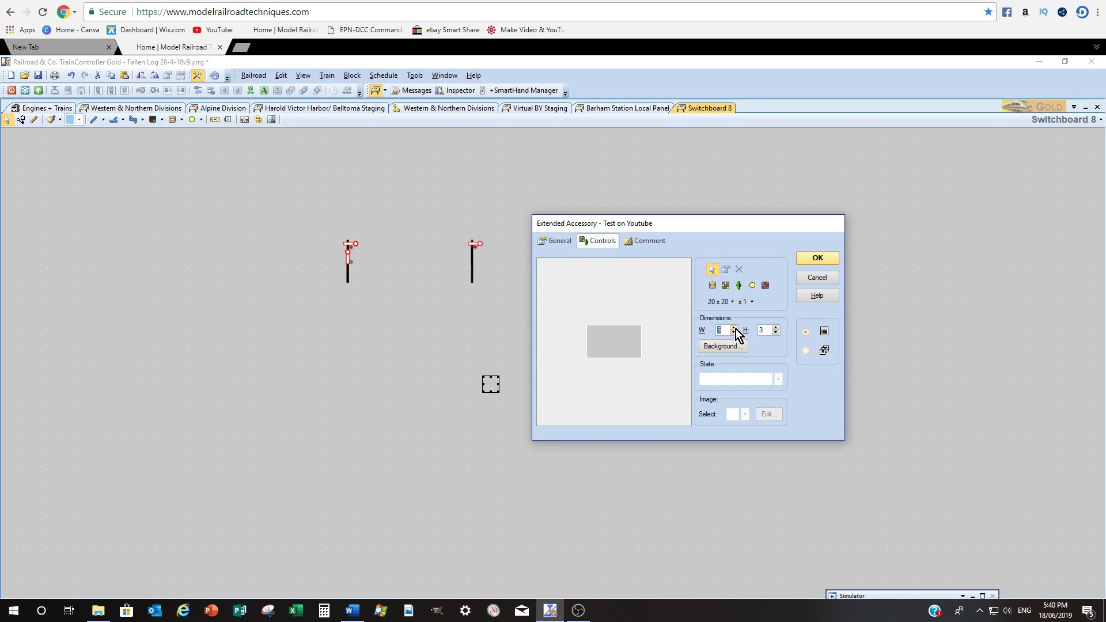
{"action": "left_click", "coordinate": [734, 333]}
{"action": "left_click", "coordinate": [734, 332]}
{"action": "left_click", "coordinate": [733, 333]}
{"action": "left_click", "coordinate": [734, 332]}
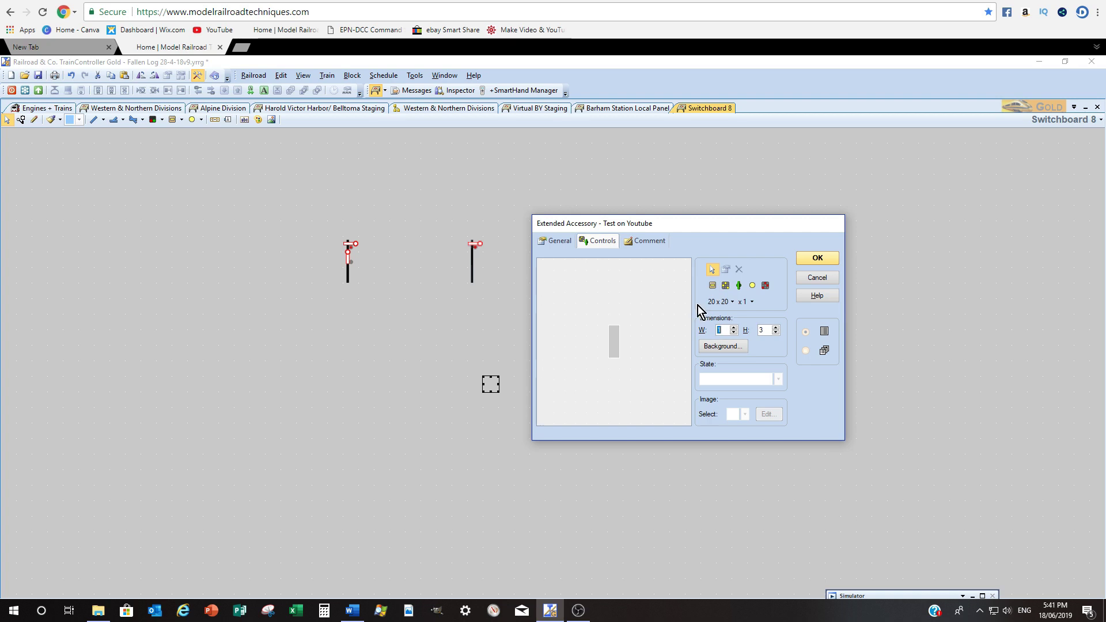
{"action": "left_click", "coordinate": [732, 302]}
{"action": "left_click", "coordinate": [727, 368]}
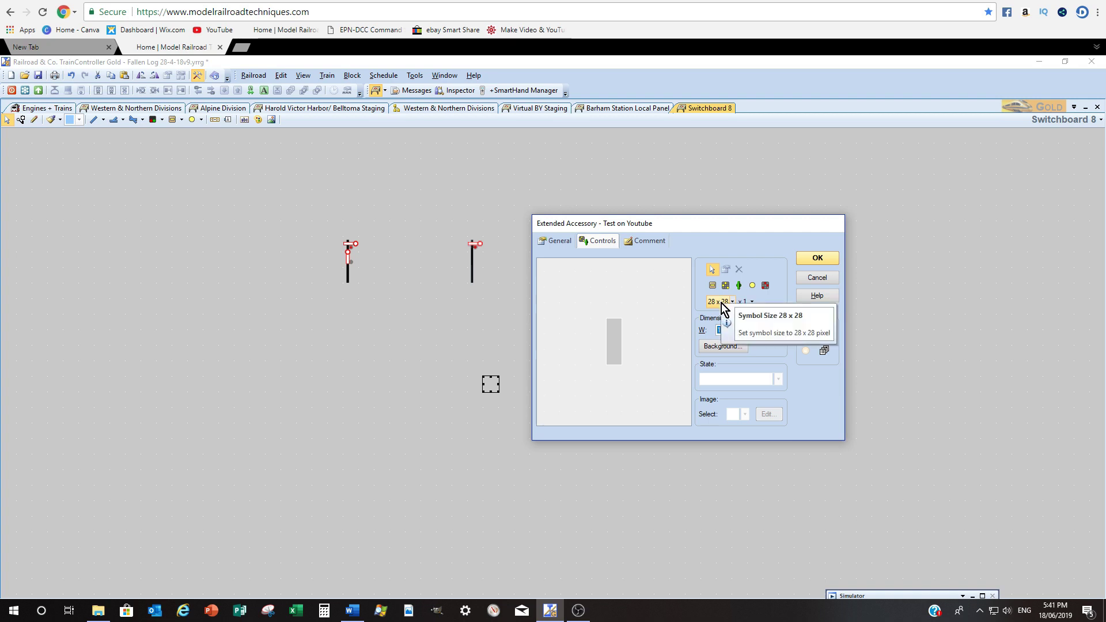
Step: Magnify the preview to x 10, then set it back to x 1
{"action": "left_click", "coordinate": [751, 302]}
{"action": "left_click", "coordinate": [749, 329]}
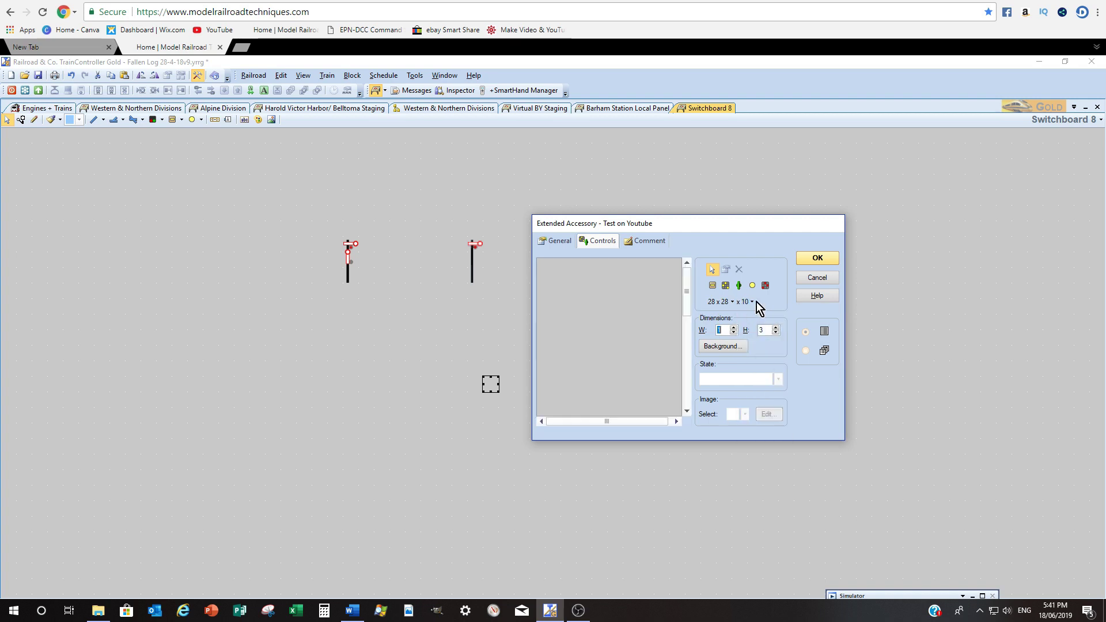
{"action": "left_click", "coordinate": [752, 302]}
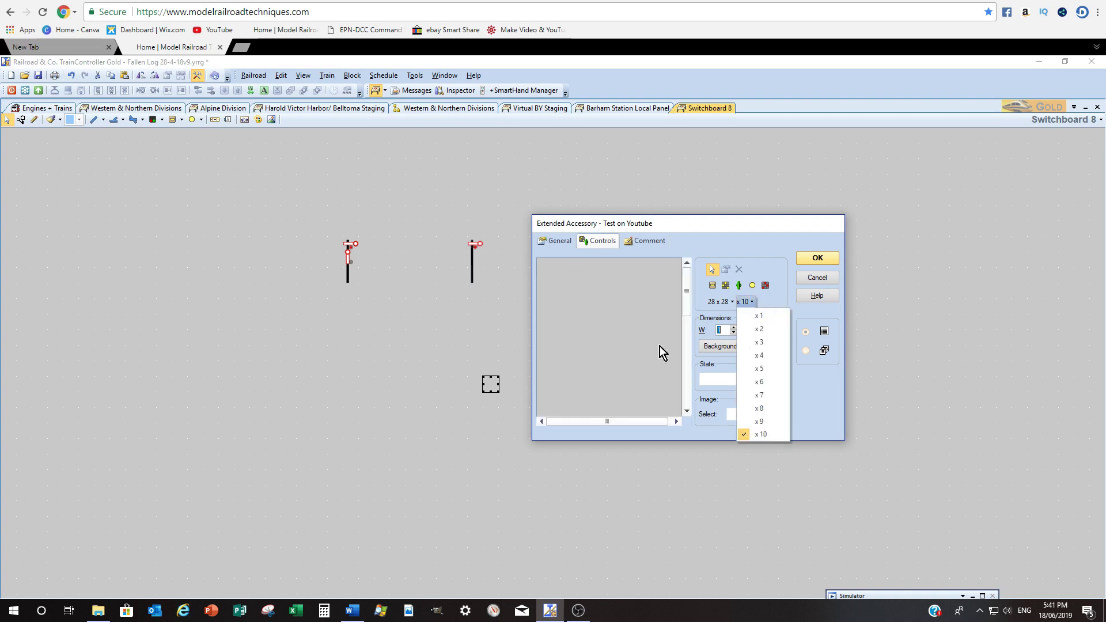
{"action": "left_click", "coordinate": [764, 313]}
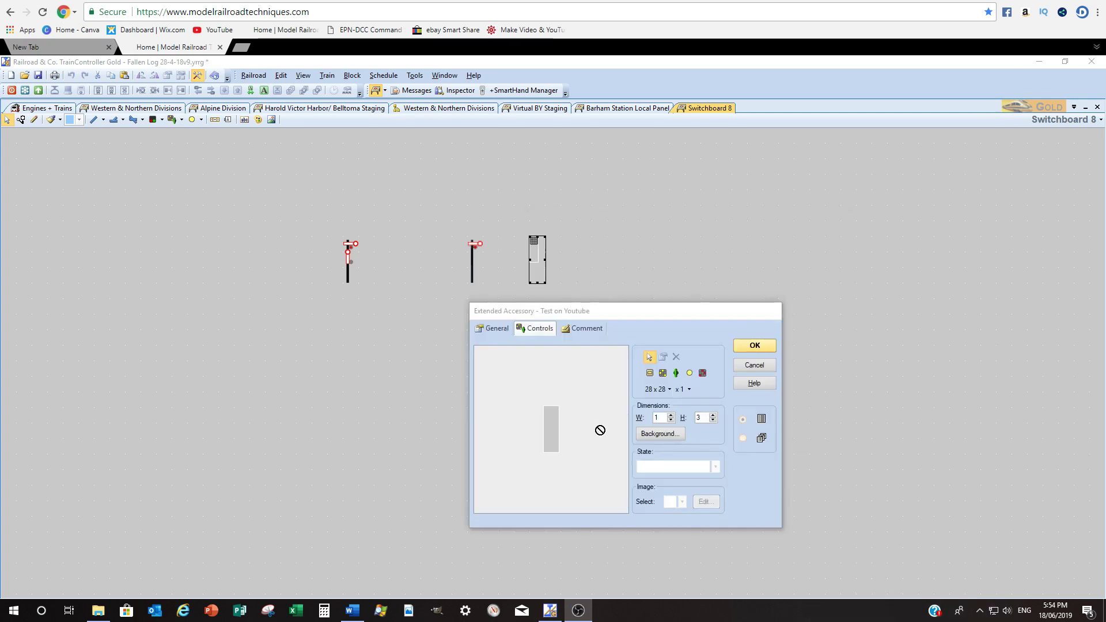
Step: Add a switch control to the top of the accessory layout and change its state
{"action": "left_click", "coordinate": [663, 373]}
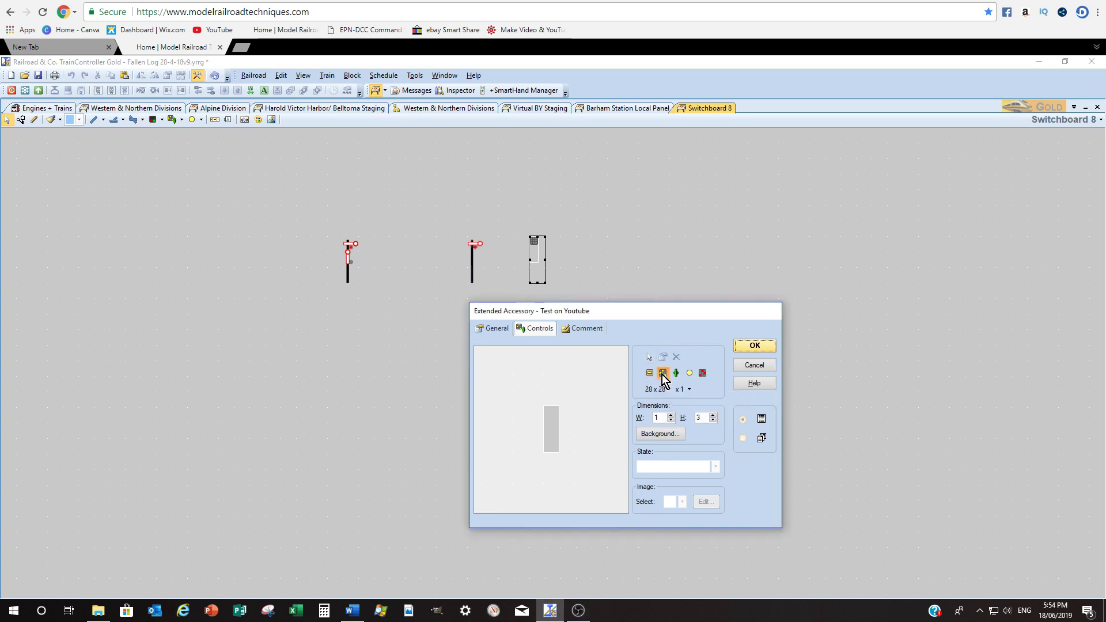
{"action": "left_click", "coordinate": [552, 415]}
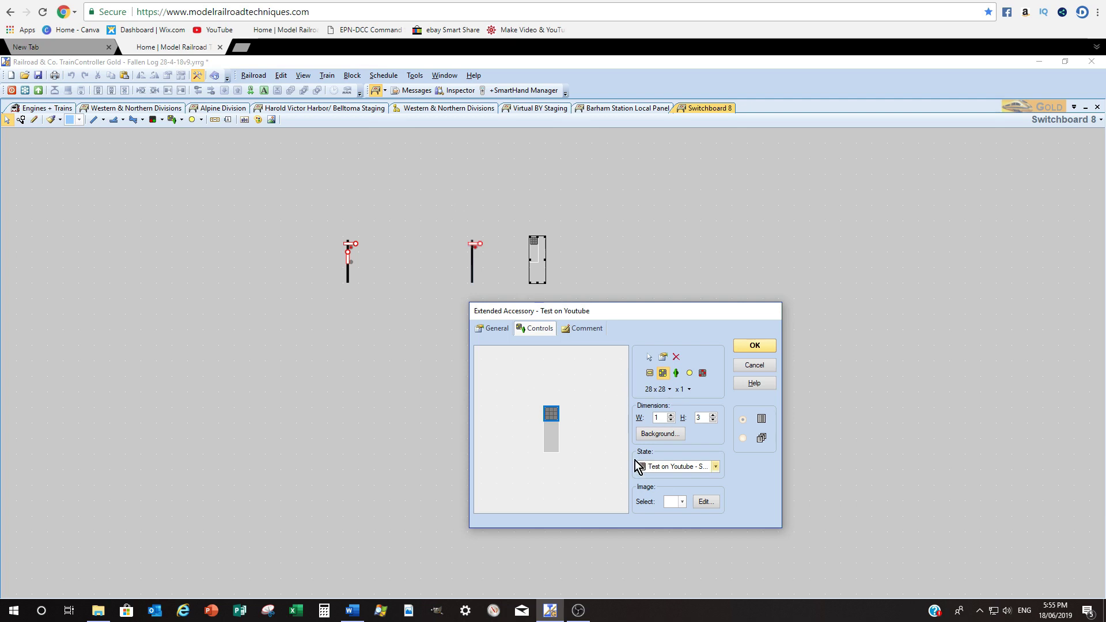
{"action": "left_click", "coordinate": [714, 469]}
{"action": "left_click", "coordinate": [713, 485]}
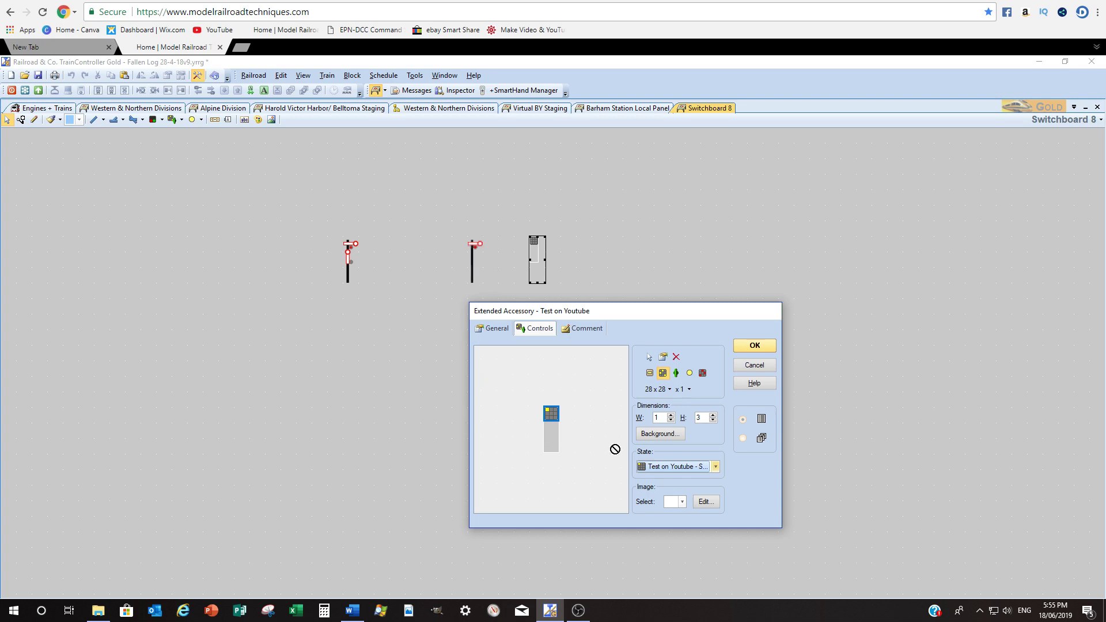
Step: Pick the accessory's second state and start editing its image
{"action": "left_click", "coordinate": [716, 467]}
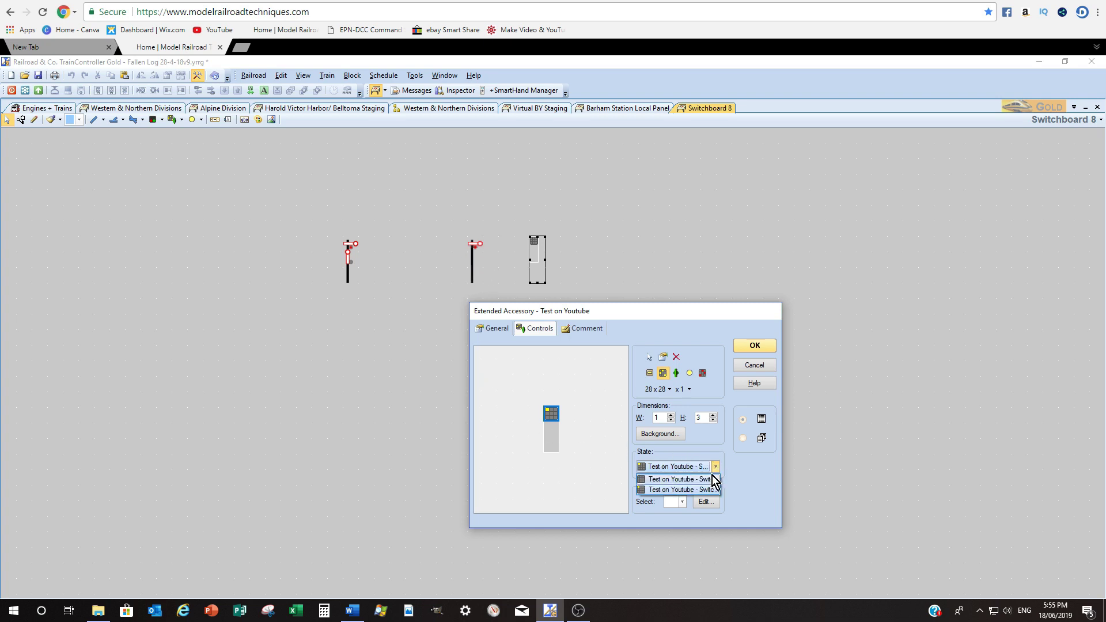
{"action": "left_click", "coordinate": [708, 483]}
{"action": "left_click_drag", "start_coordinate": [682, 469], "coordinate": [601, 451]}
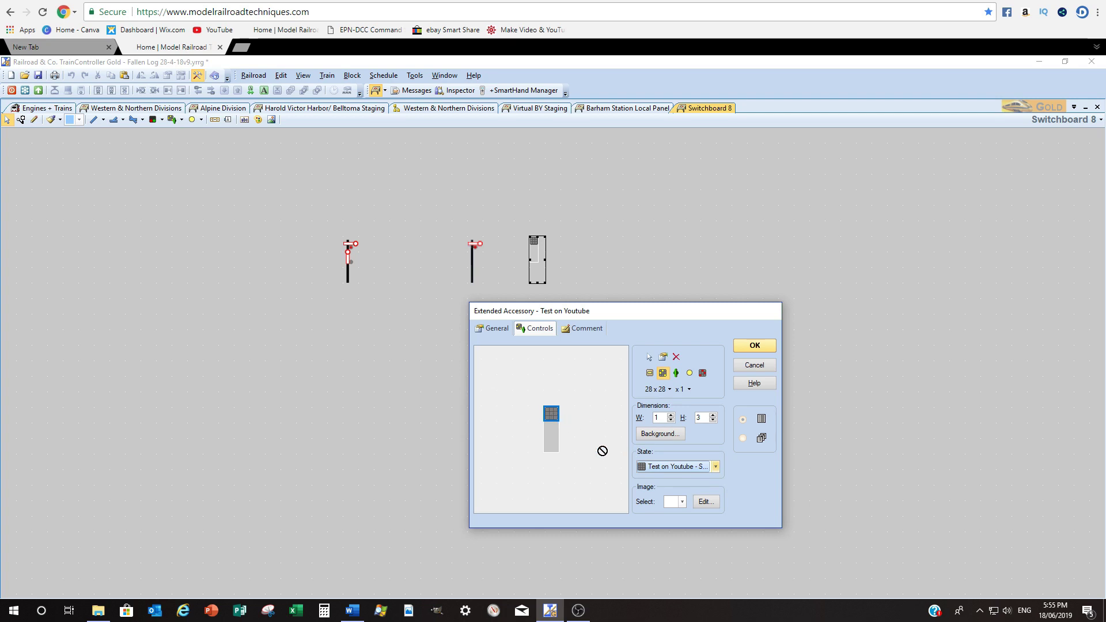
{"action": "left_click_drag", "start_coordinate": [602, 451], "coordinate": [679, 487]}
{"action": "left_click", "coordinate": [706, 502]}
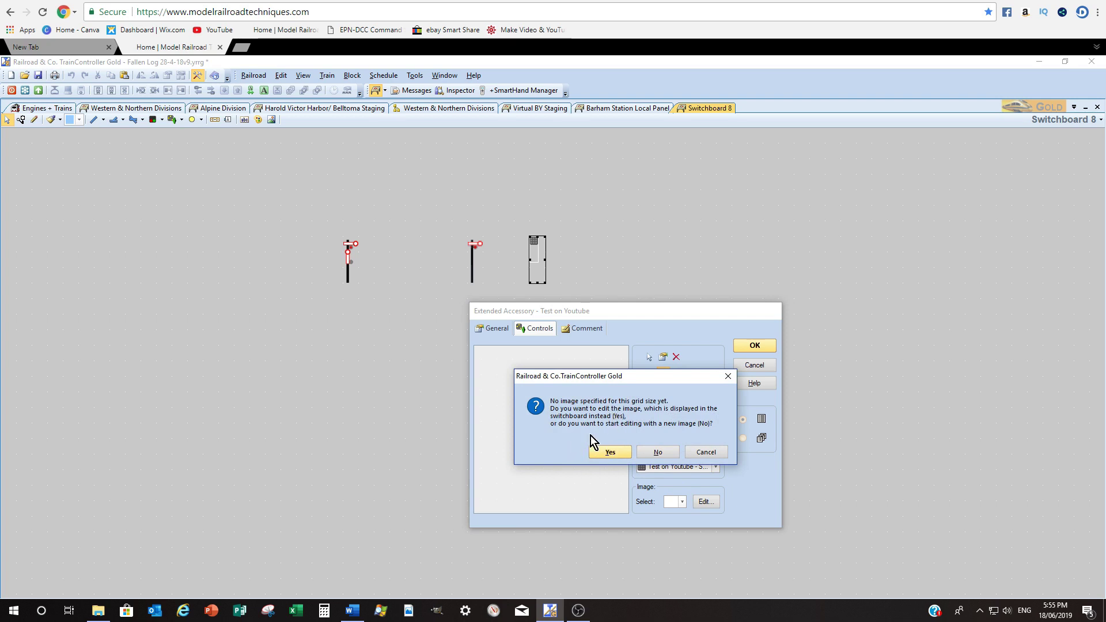
Step: Edit the existing switchboard image, fill the inner cross green, and accept it
{"action": "left_click", "coordinate": [616, 453]}
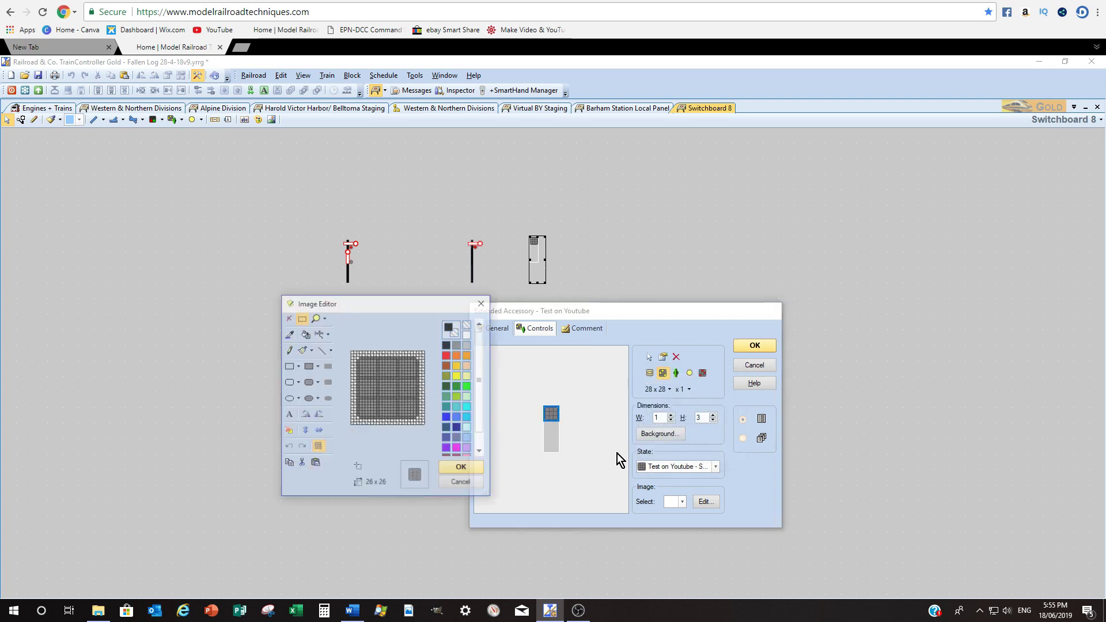
{"action": "left_click_drag", "start_coordinate": [424, 310], "coordinate": [430, 337]}
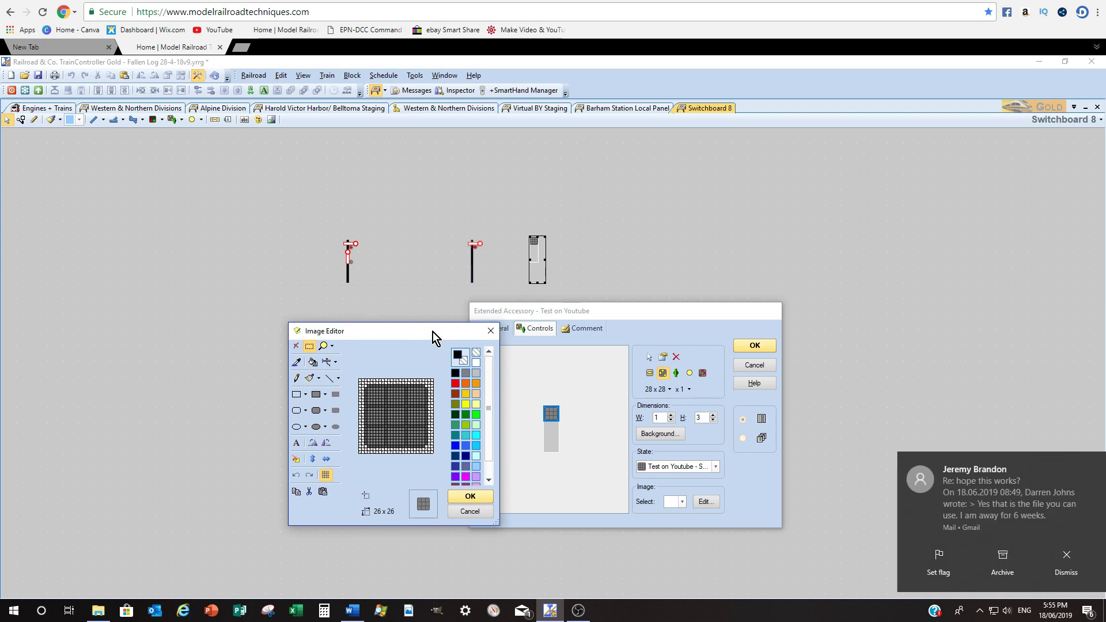
{"action": "left_click_drag", "start_coordinate": [433, 332], "coordinate": [443, 353]}
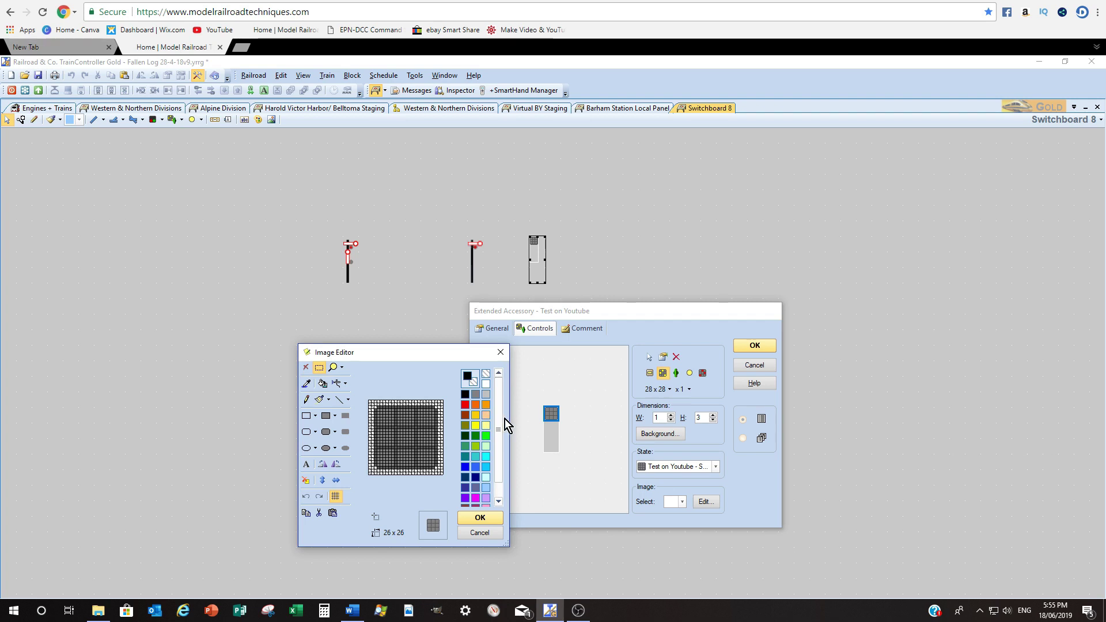
{"action": "scroll", "coordinate": [492, 413], "scroll_direction": "down", "scroll_amount": 2}
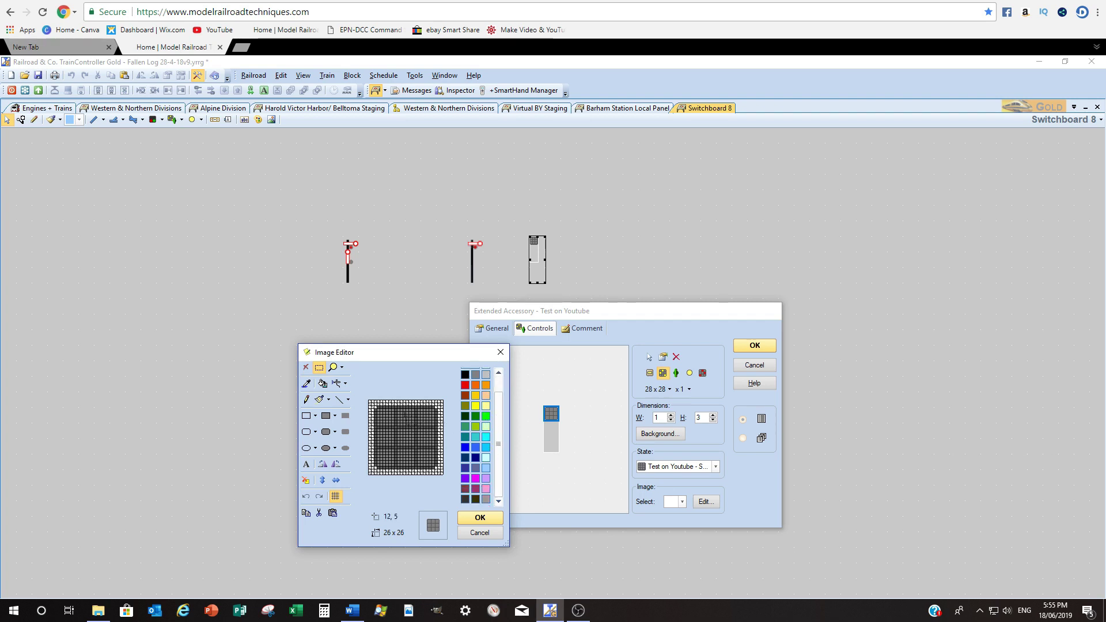
{"action": "left_click", "coordinate": [306, 383]}
{"action": "left_click", "coordinate": [319, 400]}
{"action": "left_click", "coordinate": [399, 440]}
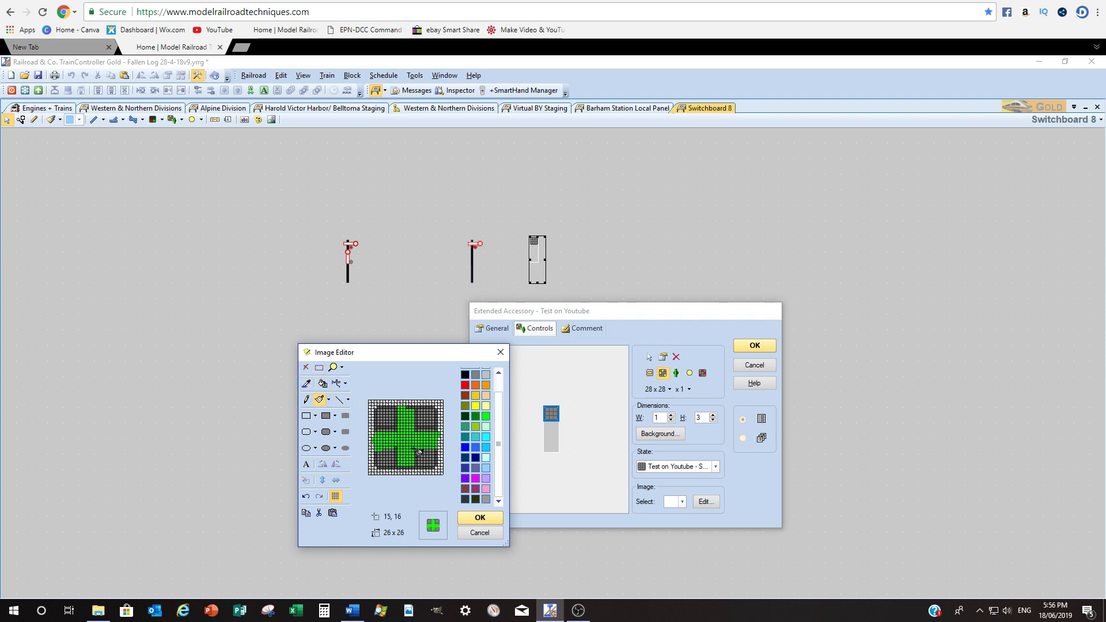
{"action": "left_click", "coordinate": [478, 520]}
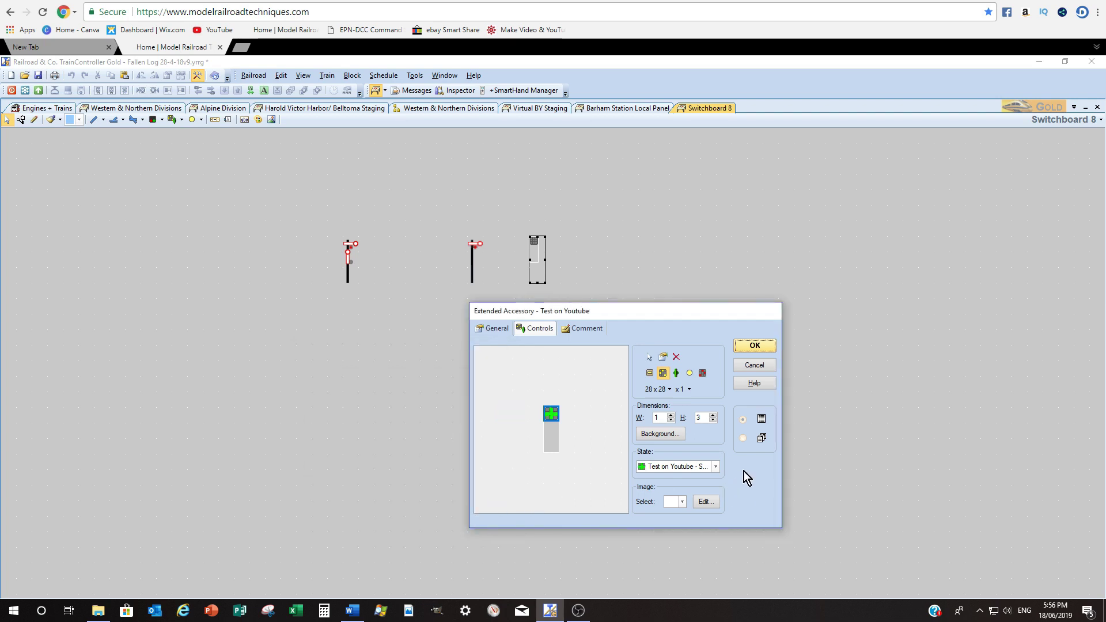
Step: For the second state, edit its image and paint red pixels along row 3
{"action": "left_click", "coordinate": [717, 467]}
{"action": "left_click", "coordinate": [708, 489]}
{"action": "left_click", "coordinate": [706, 502]}
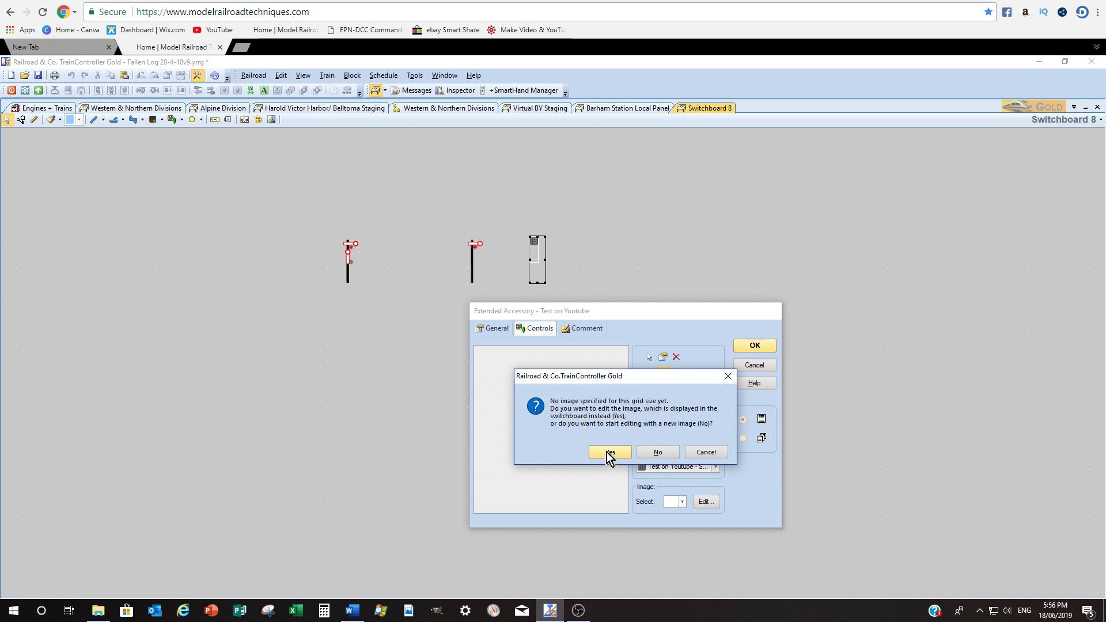
{"action": "left_click", "coordinate": [606, 451]}
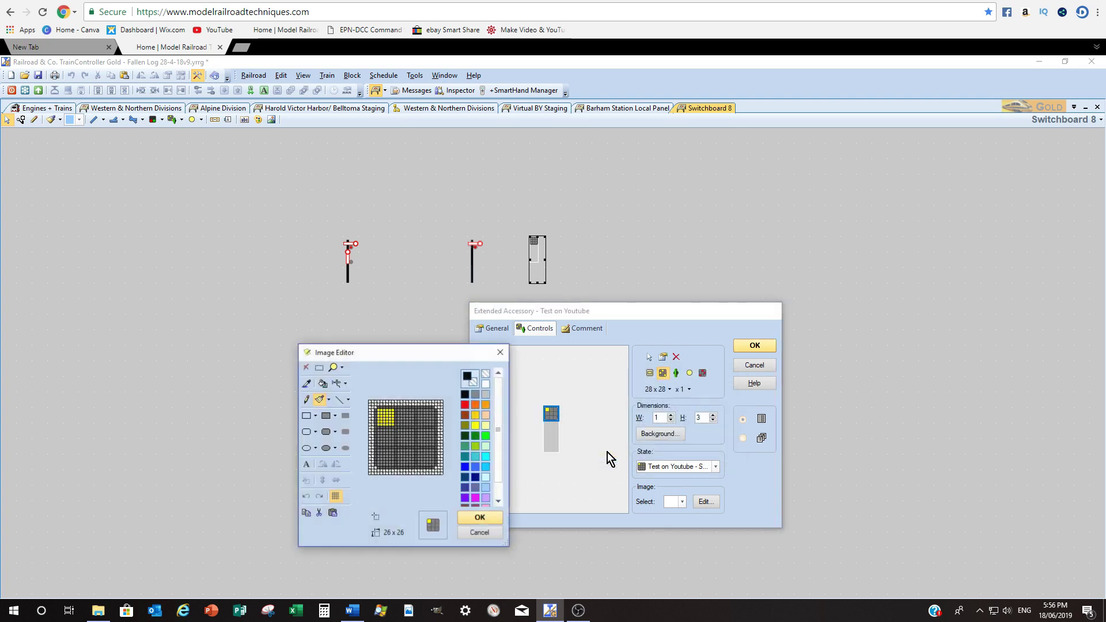
{"action": "left_click_drag", "start_coordinate": [413, 357], "coordinate": [417, 356]}
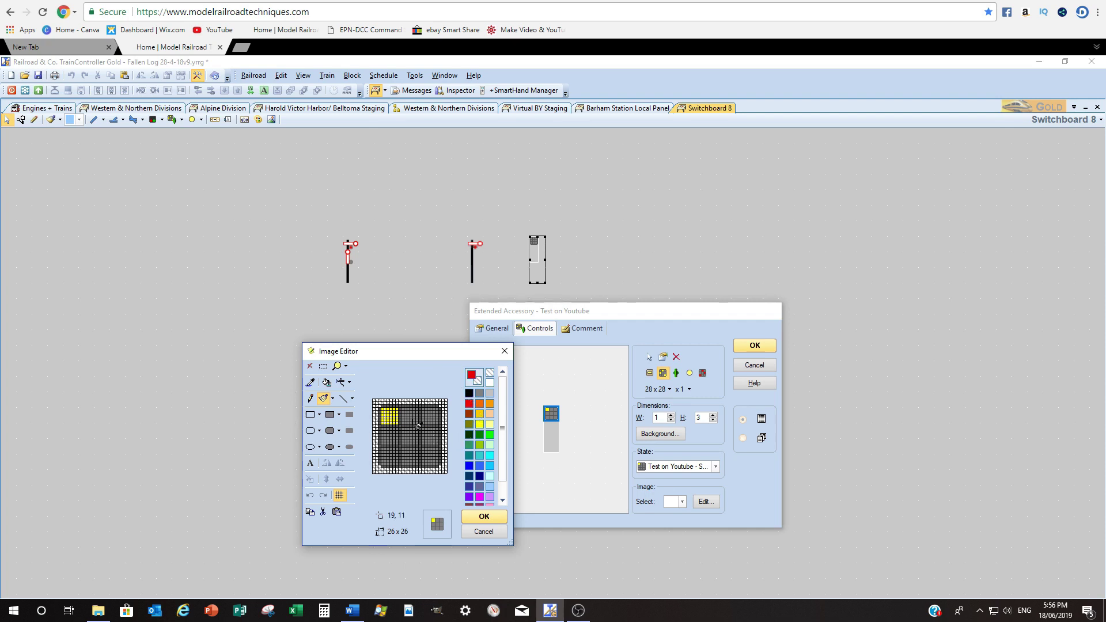
{"action": "mouse_move", "coordinate": [403, 410]}
{"action": "left_mouse_down"}
{"action": "mouse_move", "coordinate": [420, 420]}
{"action": "mouse_move", "coordinate": [403, 414]}
{"action": "mouse_move", "coordinate": [407, 467]}
{"action": "mouse_move", "coordinate": [408, 442]}
{"action": "mouse_move", "coordinate": [381, 432]}
{"action": "mouse_move", "coordinate": [445, 433]}
{"action": "mouse_move", "coordinate": [383, 443]}
{"action": "mouse_move", "coordinate": [440, 441]}
{"action": "mouse_move", "coordinate": [412, 442]}
{"action": "left_mouse_up"}
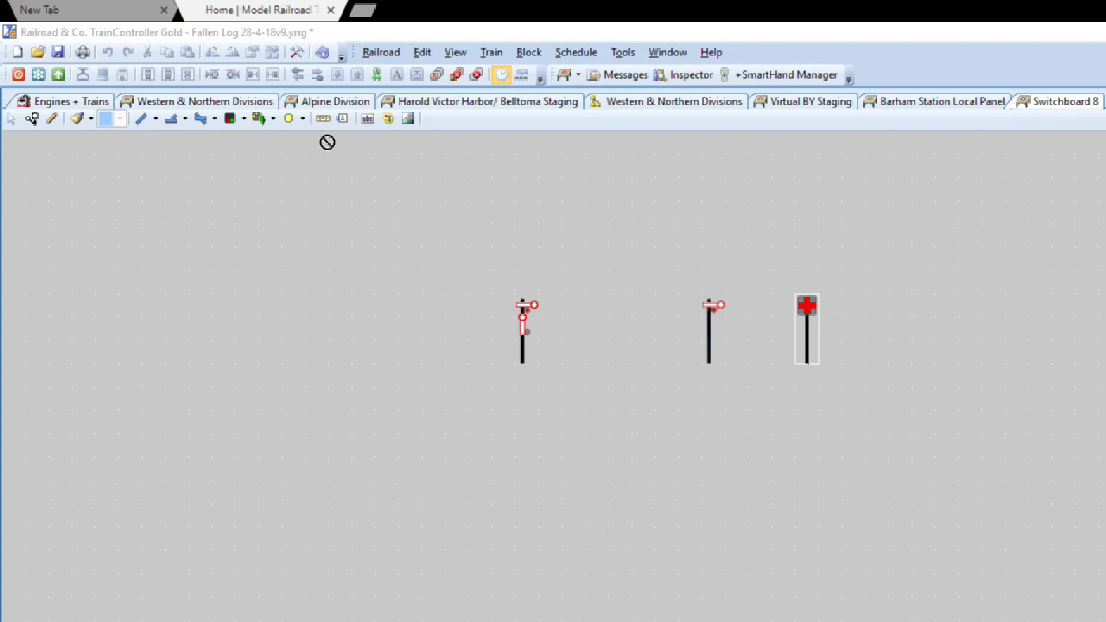
Step: Toggle the accessory between green and red crosses, then give it a signal-post background image
{"action": "left_click", "coordinate": [825, 306]}
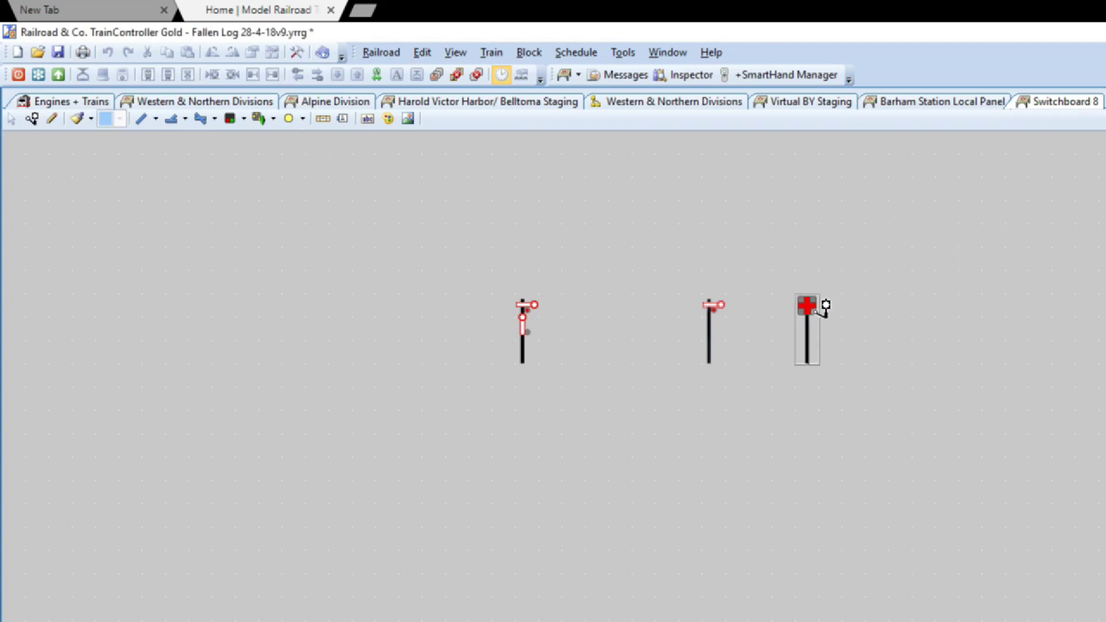
{"action": "left_click", "coordinate": [823, 306]}
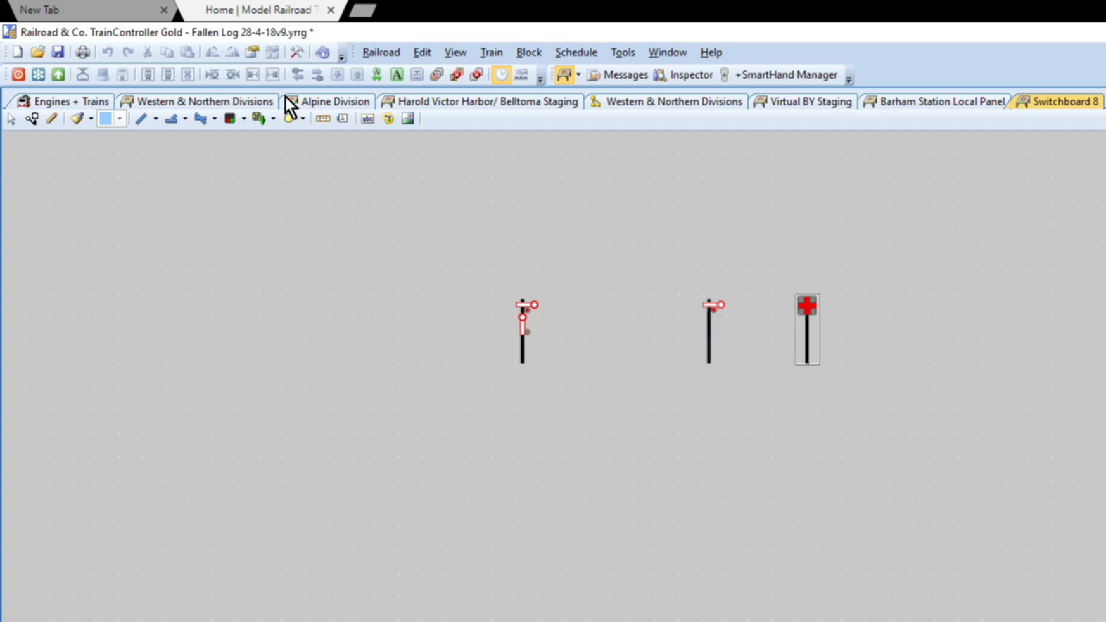
{"action": "left_click", "coordinate": [297, 52]}
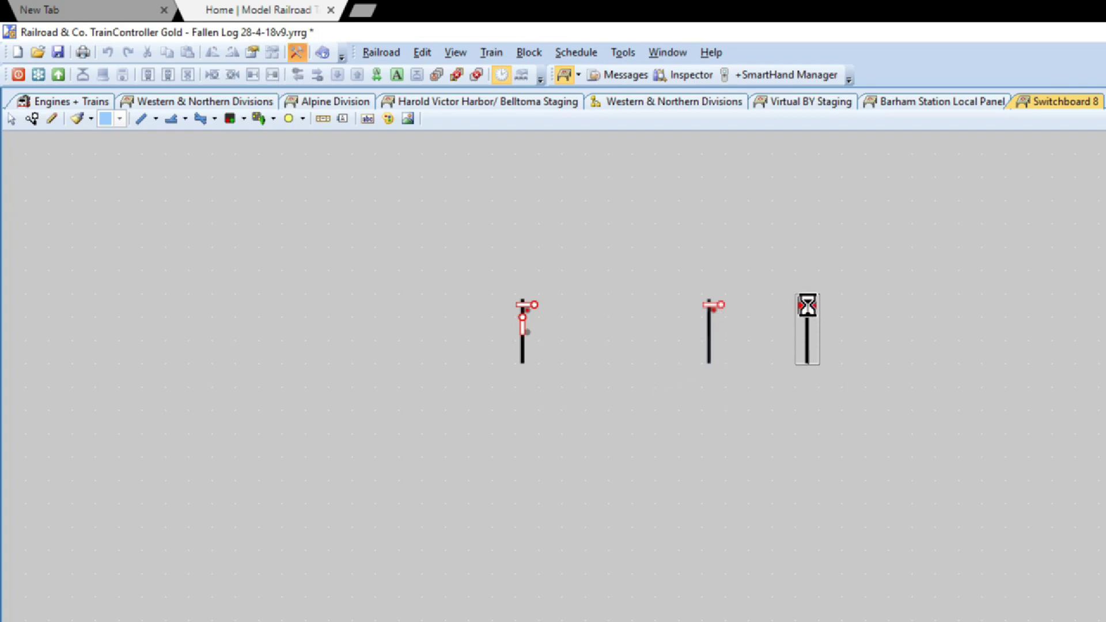
{"action": "double_click", "coordinate": [805, 301]}
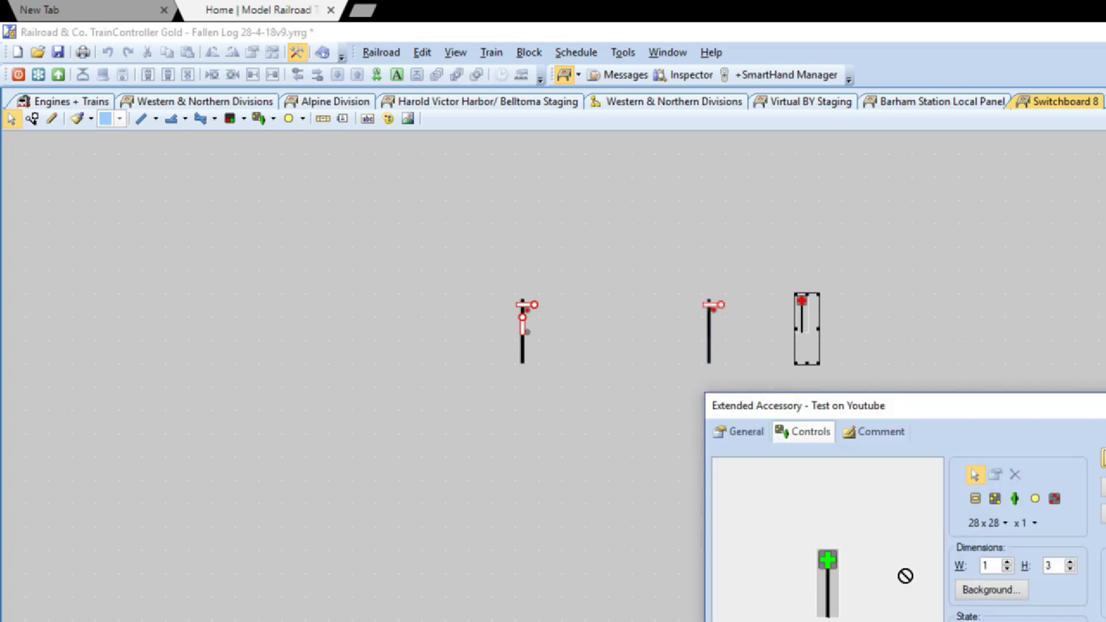
{"action": "left_click", "coordinate": [982, 598]}
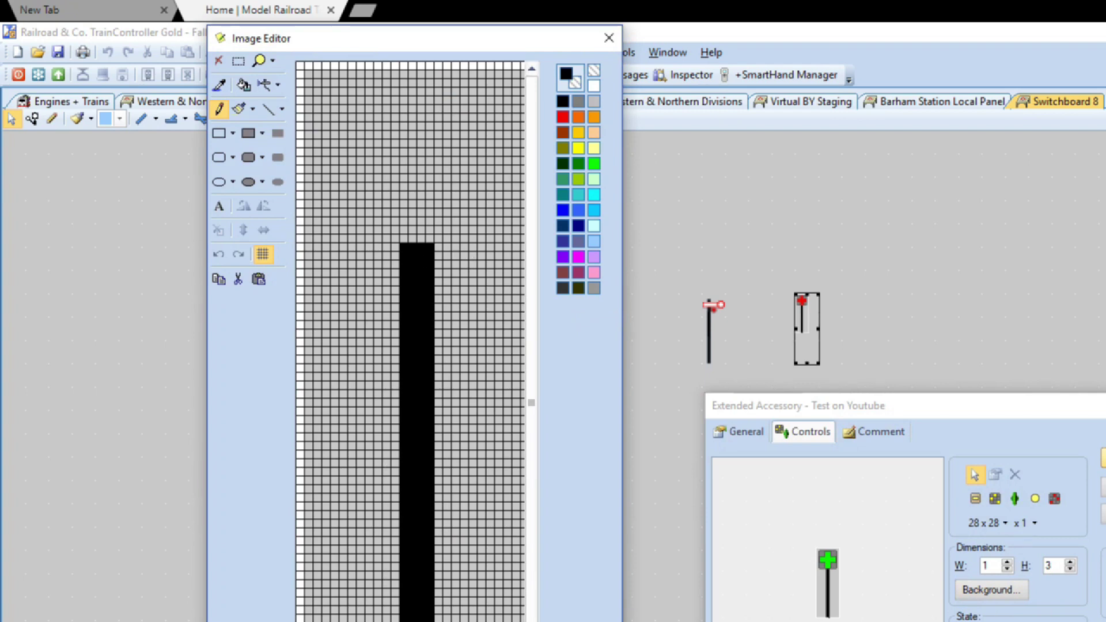
{"action": "left_click", "coordinate": [609, 39]}
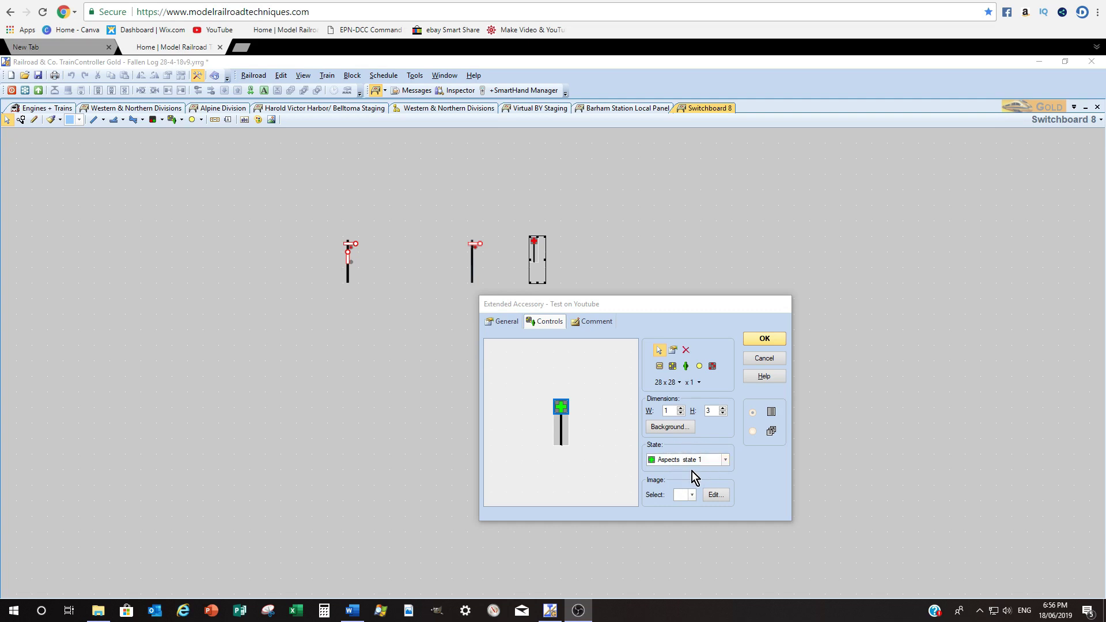
Step: In the Aspects switch properties, rename its states, naming the second Aspects Stop
{"action": "left_click", "coordinate": [673, 350]}
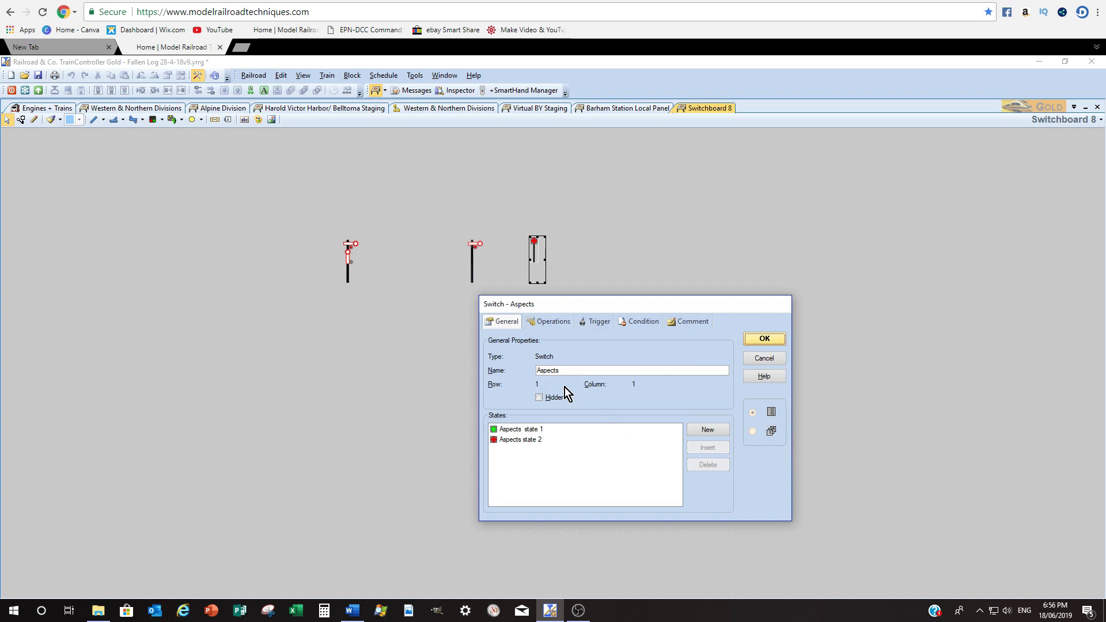
{"action": "left_click", "coordinate": [540, 430]}
{"action": "left_click", "coordinate": [549, 430]}
{"action": "left_click", "coordinate": [548, 430]}
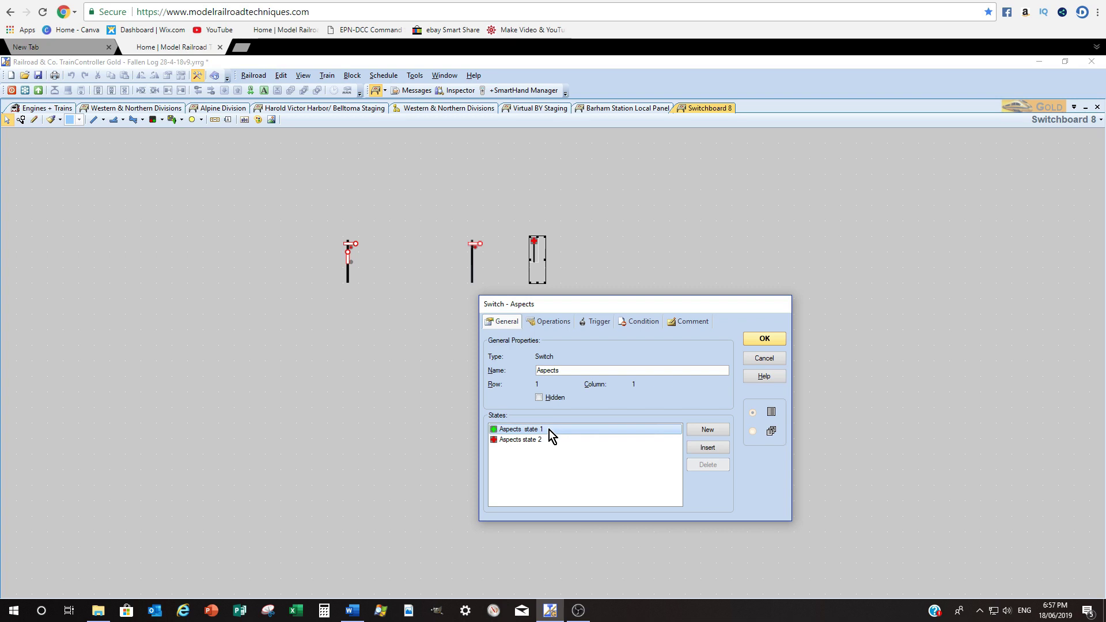
{"action": "left_click", "coordinate": [550, 429]}
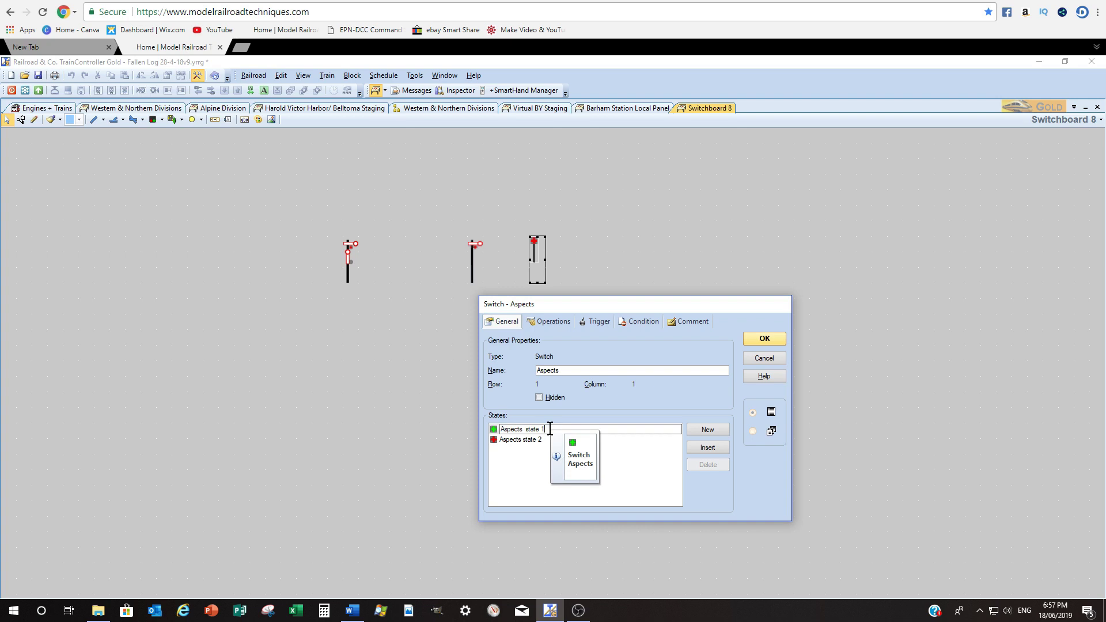
{"action": "key", "text": "BackSpace"}
{"action": "key", "text": "BackSpace"}
{"action": "type", "text": "Go"}
{"action": "left_click", "coordinate": [538, 440]}
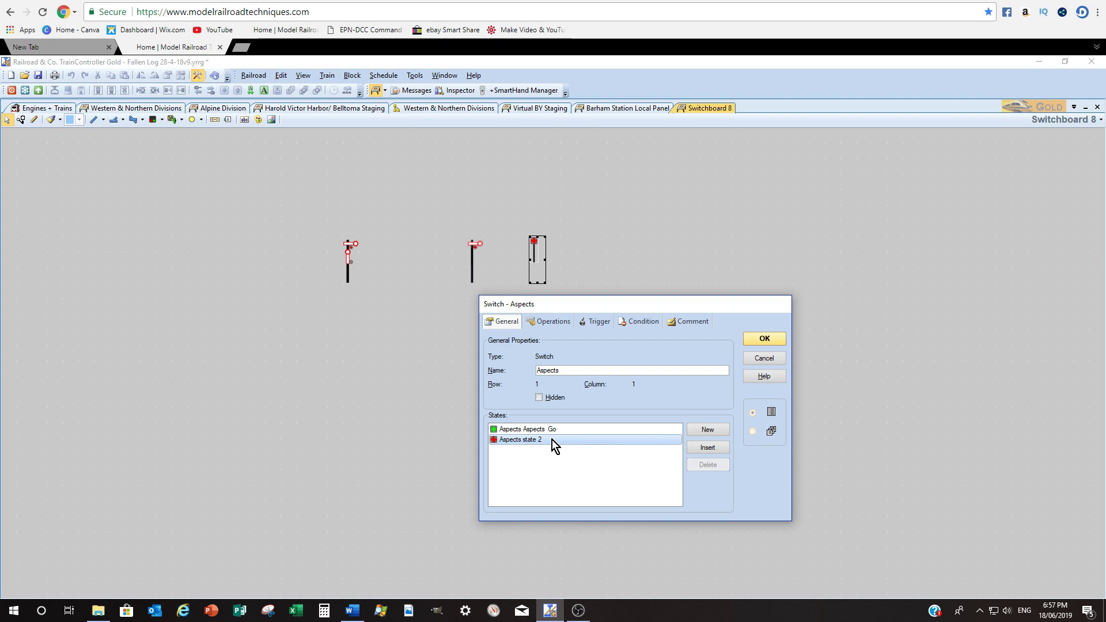
{"action": "left_click", "coordinate": [552, 440]}
{"action": "type", "text": "S"}
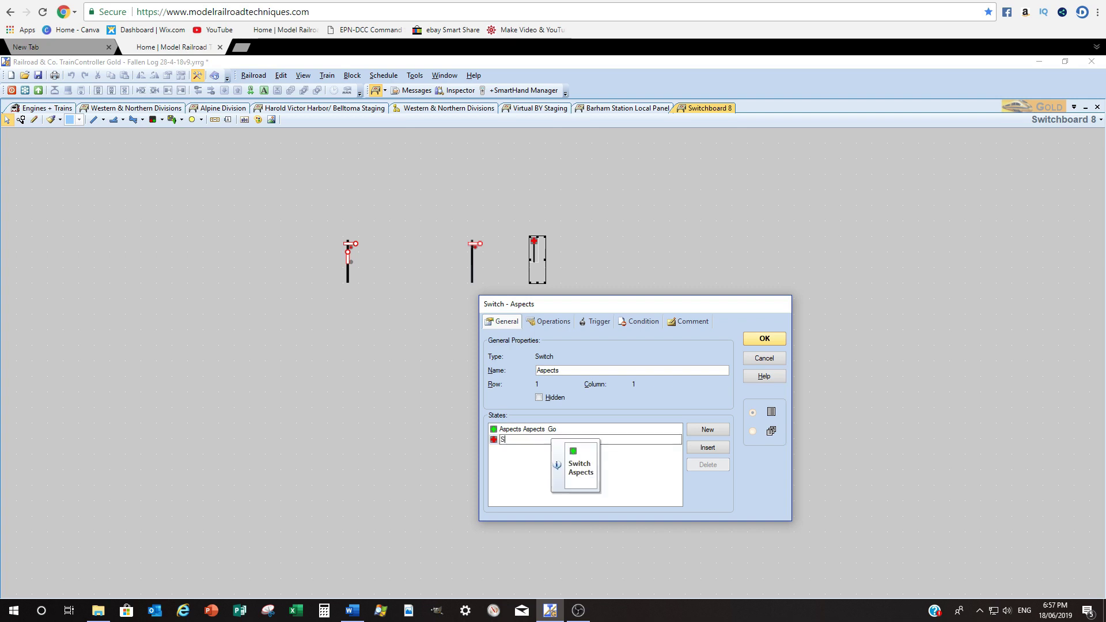
{"action": "type", "text": "top"}
{"action": "key", "text": "Return"}
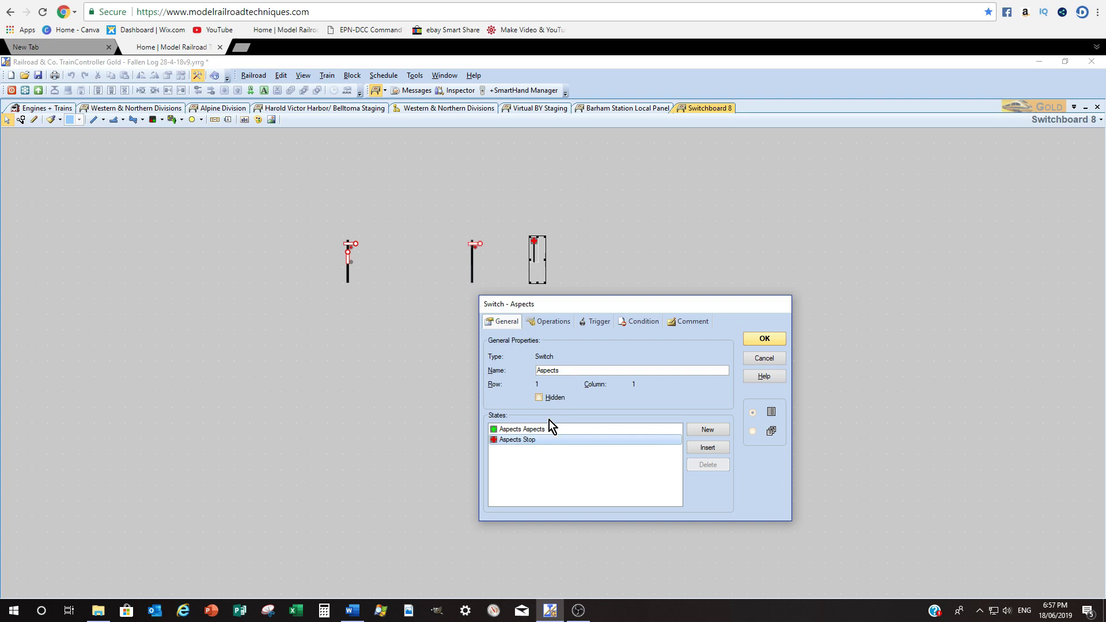
Step: Delete the duplicated Aspects prefix so the first state reads Aspects Go
{"action": "right_click", "coordinate": [514, 444]}
{"action": "left_click", "coordinate": [513, 438]}
{"action": "left_click", "coordinate": [539, 429]}
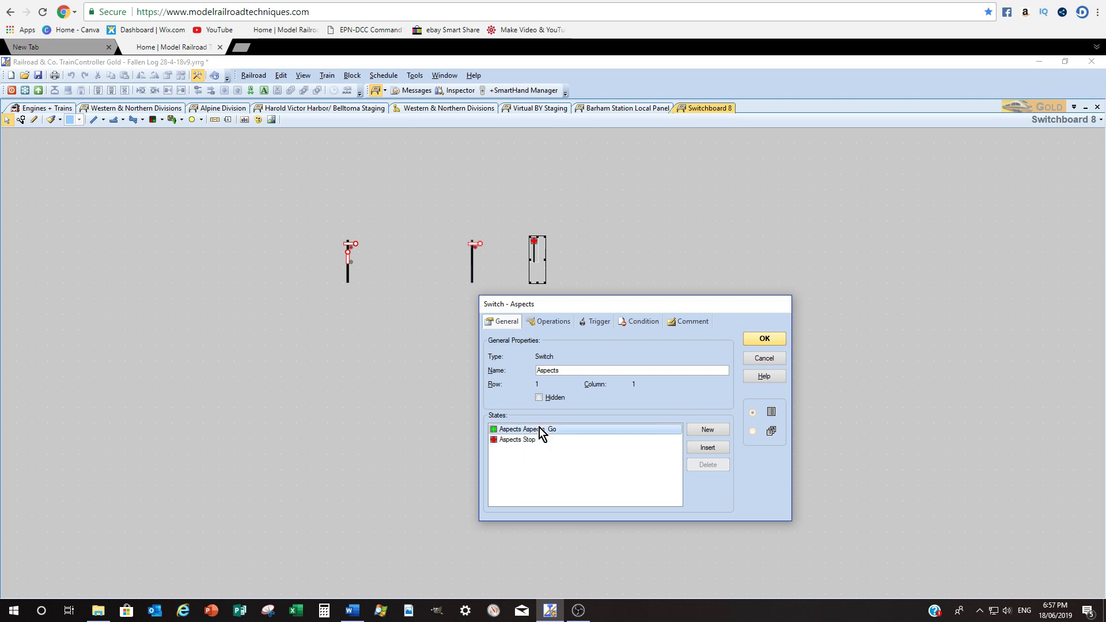
{"action": "left_click", "coordinate": [540, 429]}
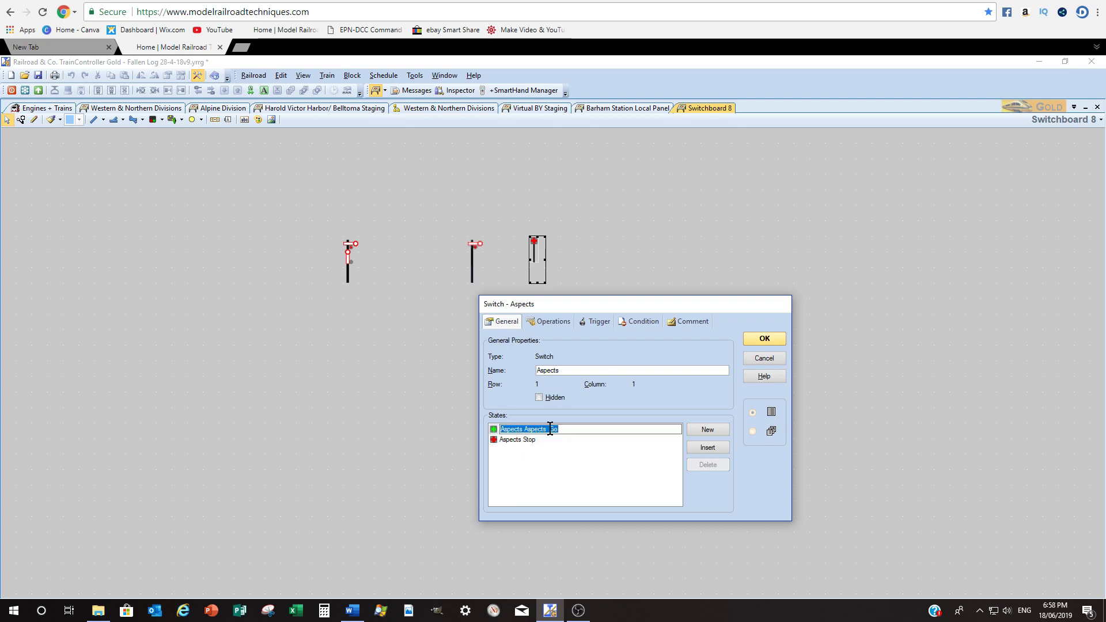
{"action": "left_click_drag", "start_coordinate": [546, 431], "coordinate": [498, 423]}
{"action": "key", "text": "BackSpace"}
{"action": "key", "text": "Return"}
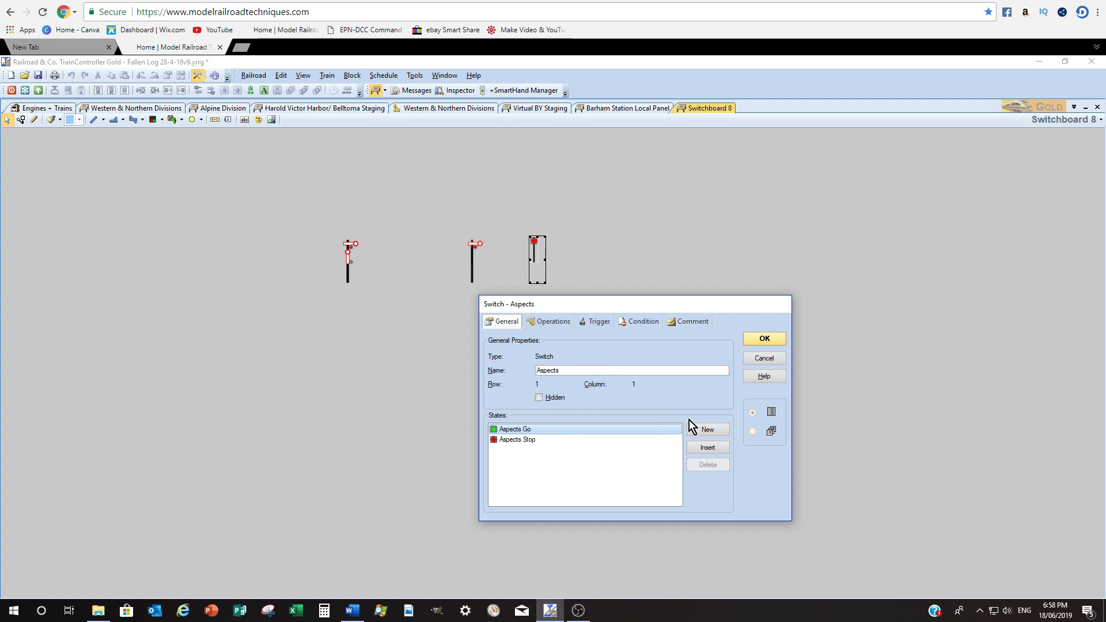
Step: Replace the Aspects switch's existing switch command operation with a new Switch Command operation
{"action": "left_click", "coordinate": [554, 321]}
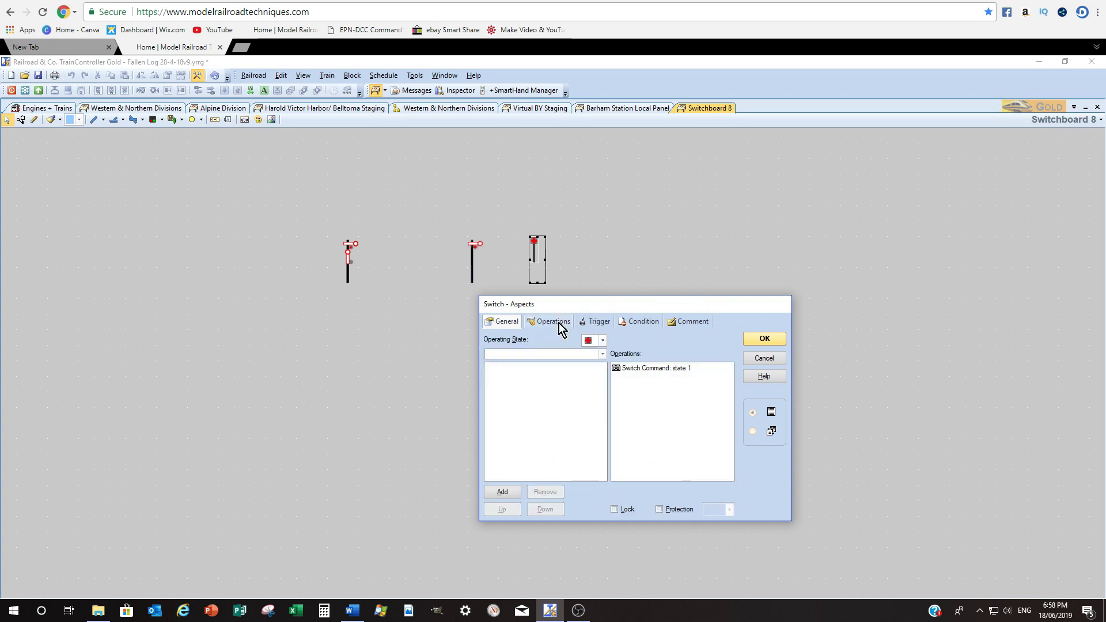
{"action": "left_click", "coordinate": [630, 371]}
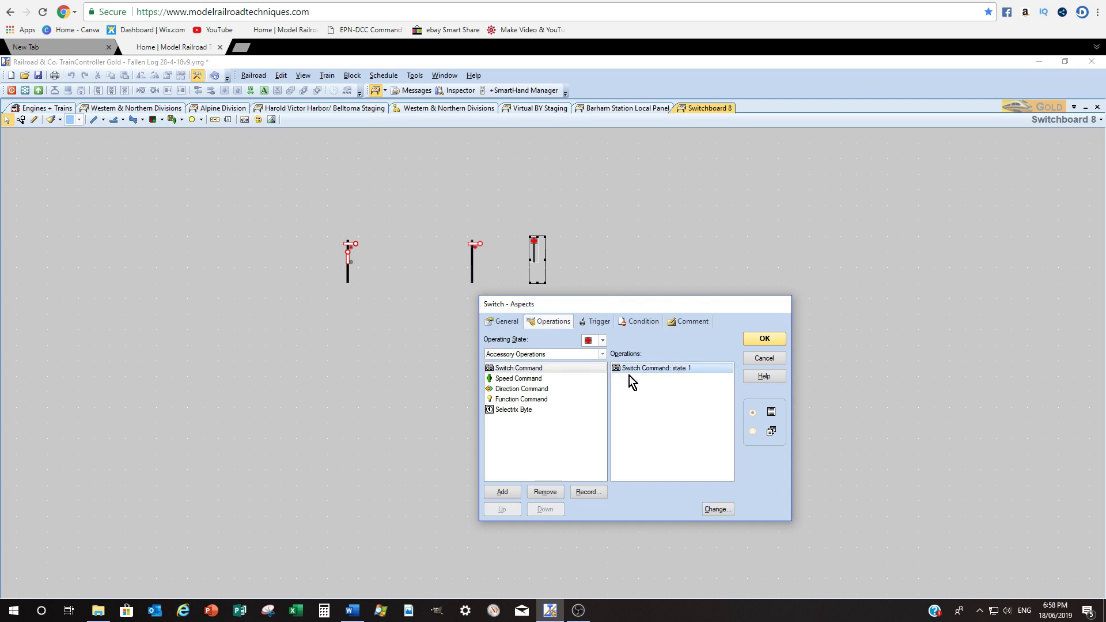
{"action": "key", "text": "Delete"}
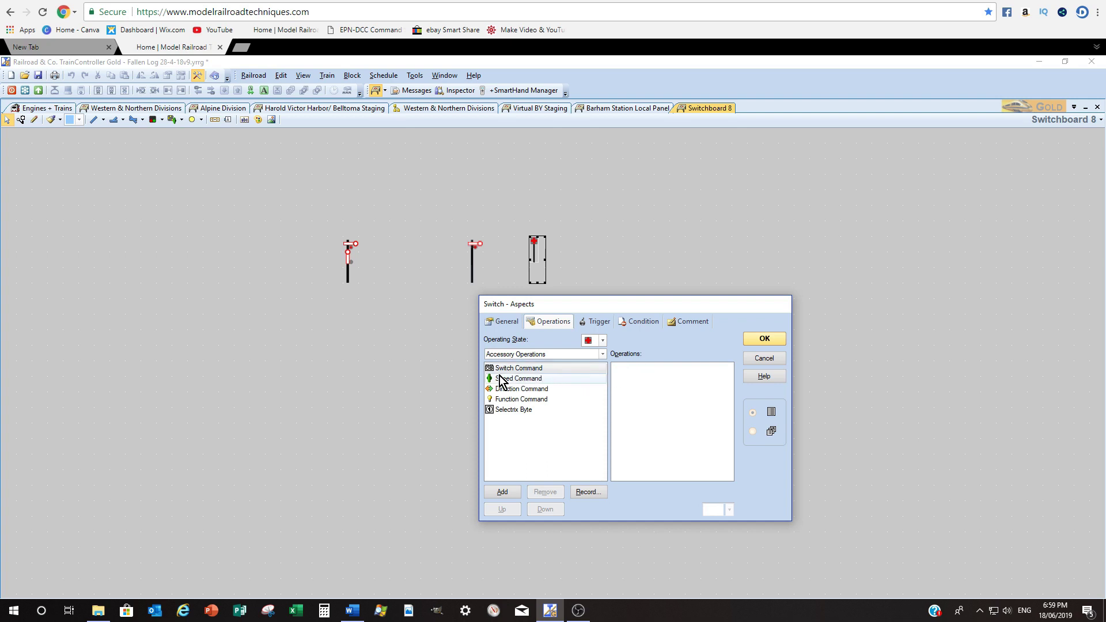
{"action": "double_click", "coordinate": [533, 370]}
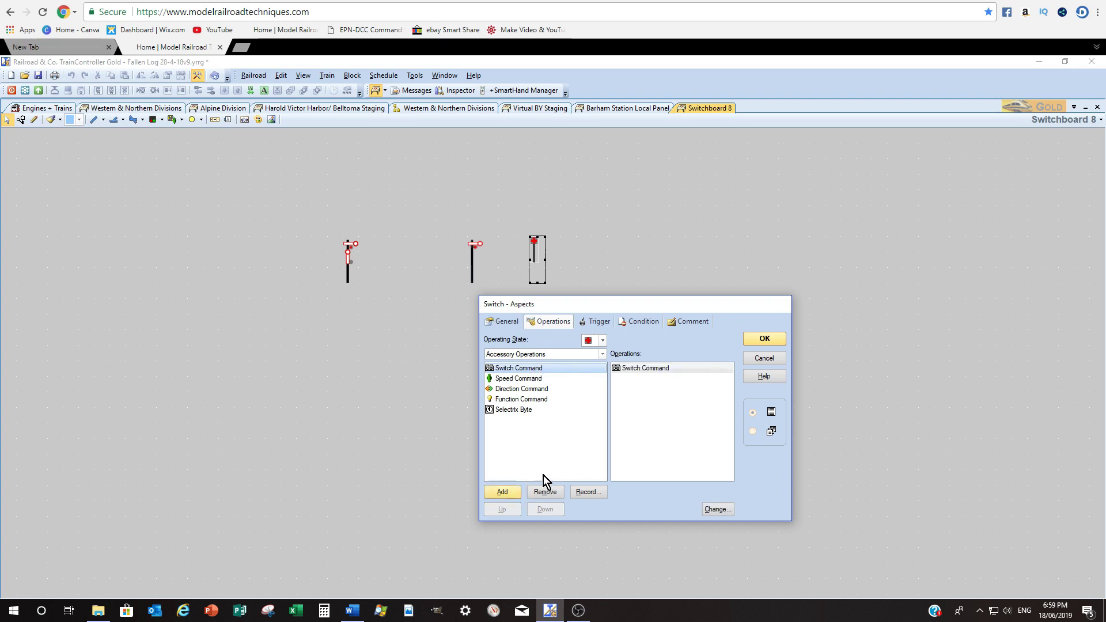
{"action": "left_click", "coordinate": [618, 371]}
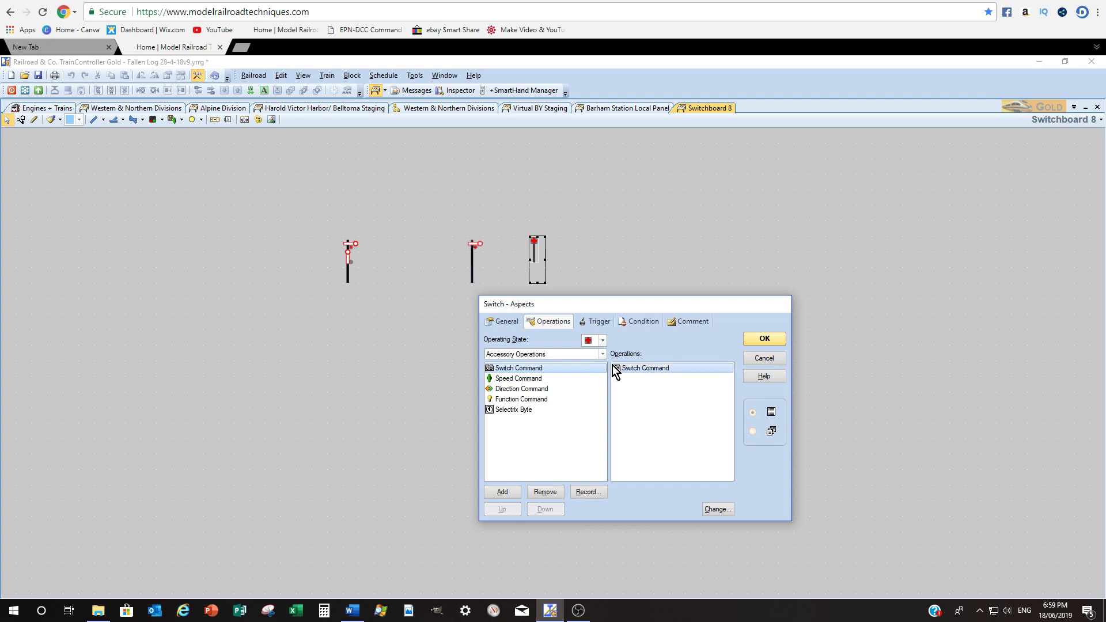
Step: Give the Aspects Go state a Switch Command set to state 2
{"action": "left_click", "coordinate": [603, 340]}
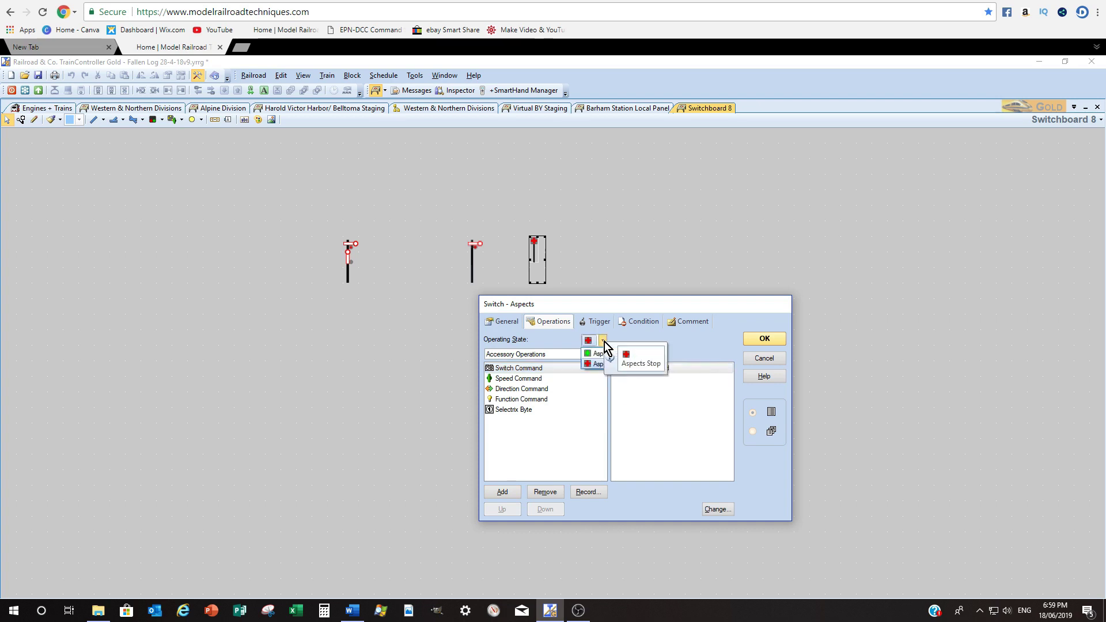
{"action": "left_click", "coordinate": [604, 354]}
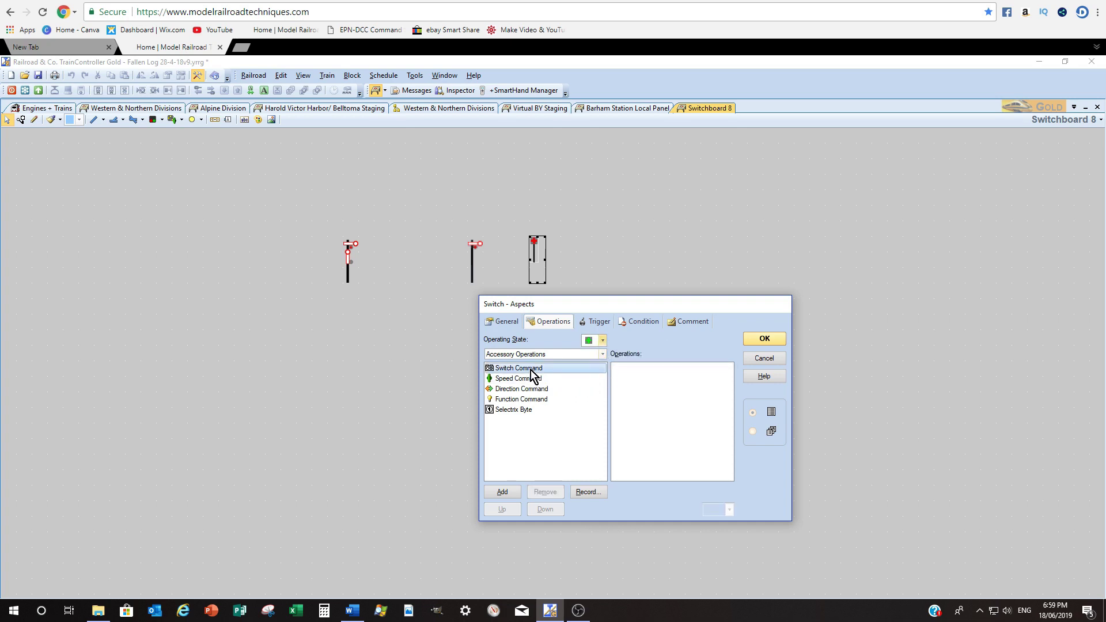
{"action": "left_click_drag", "start_coordinate": [530, 372], "coordinate": [622, 378]}
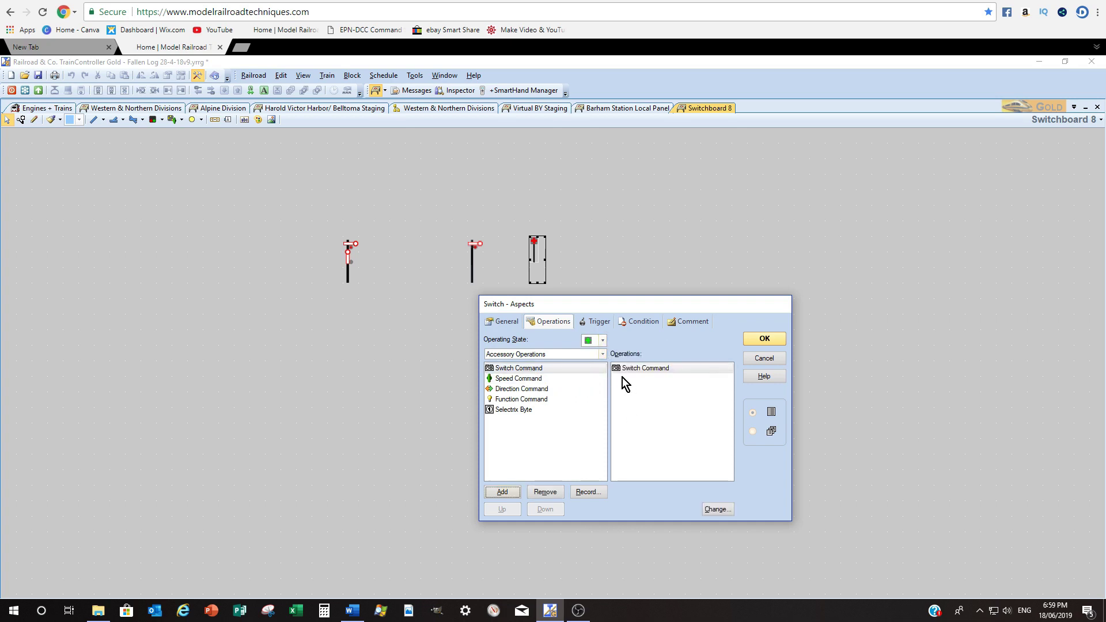
{"action": "left_click", "coordinate": [714, 507]}
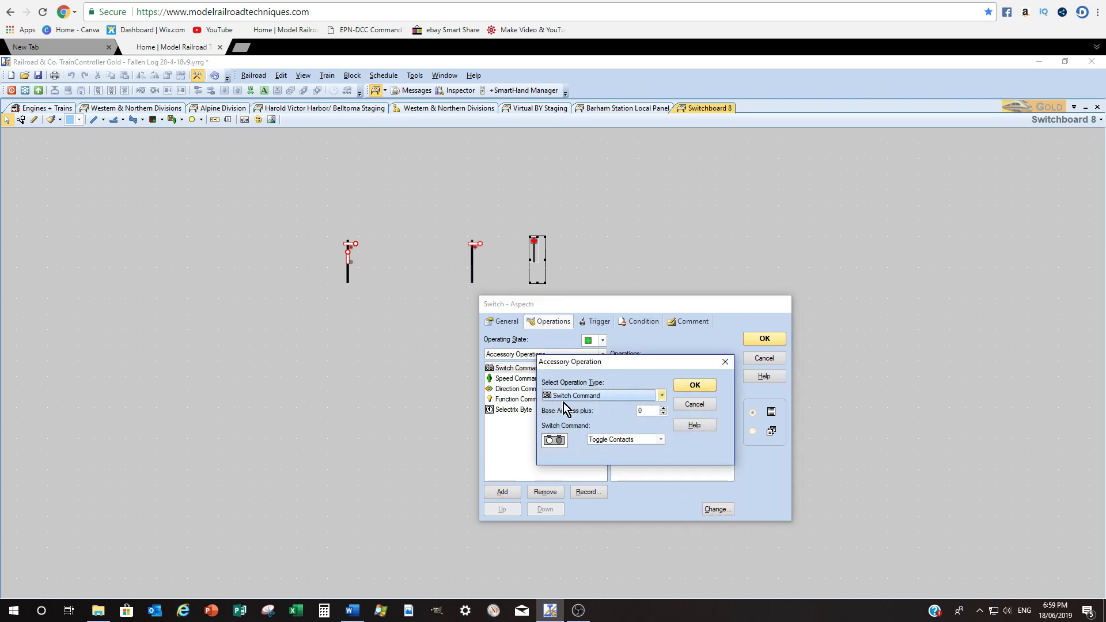
{"action": "left_click", "coordinate": [562, 439]}
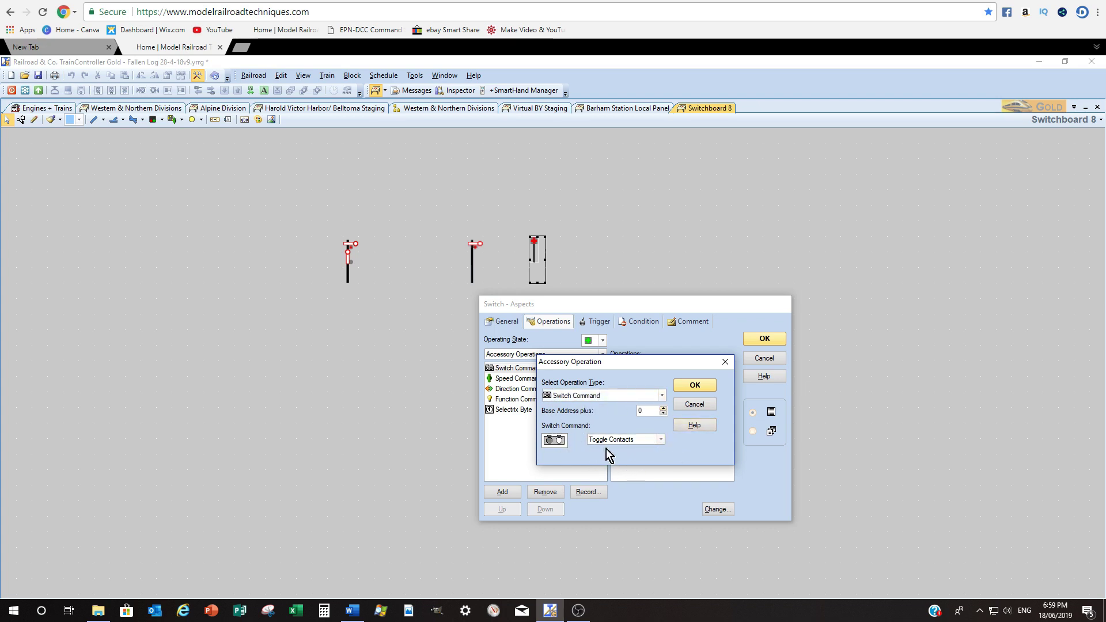
{"action": "left_click", "coordinate": [696, 385]}
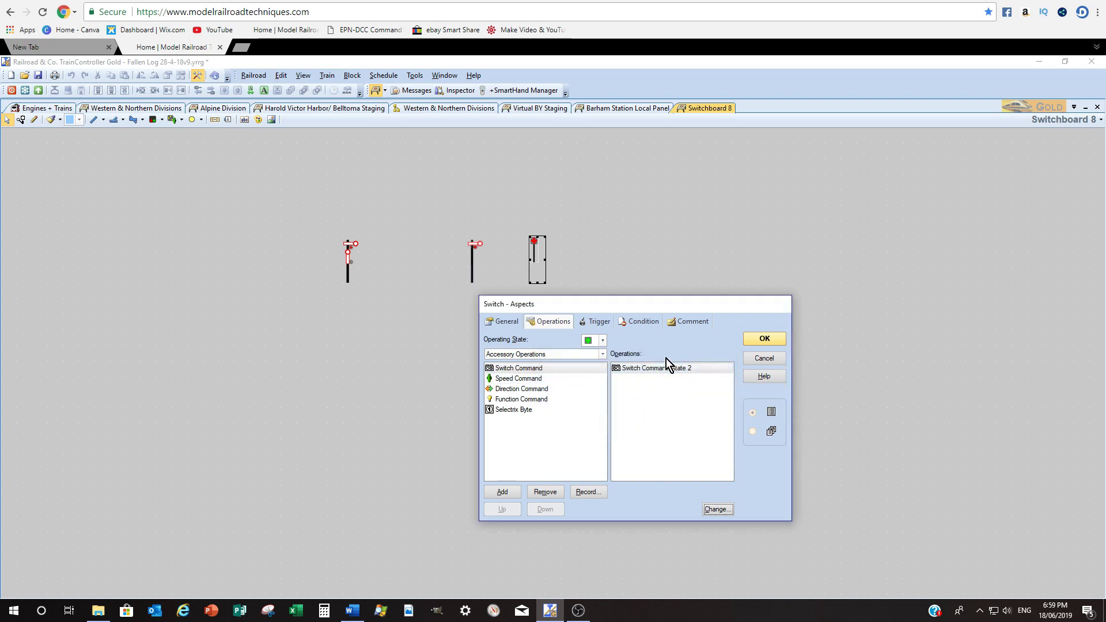
Step: Set Aspects Stop's Switch Command to state 1, recheck Aspects Go, and confirm the operations
{"action": "left_click", "coordinate": [602, 341]}
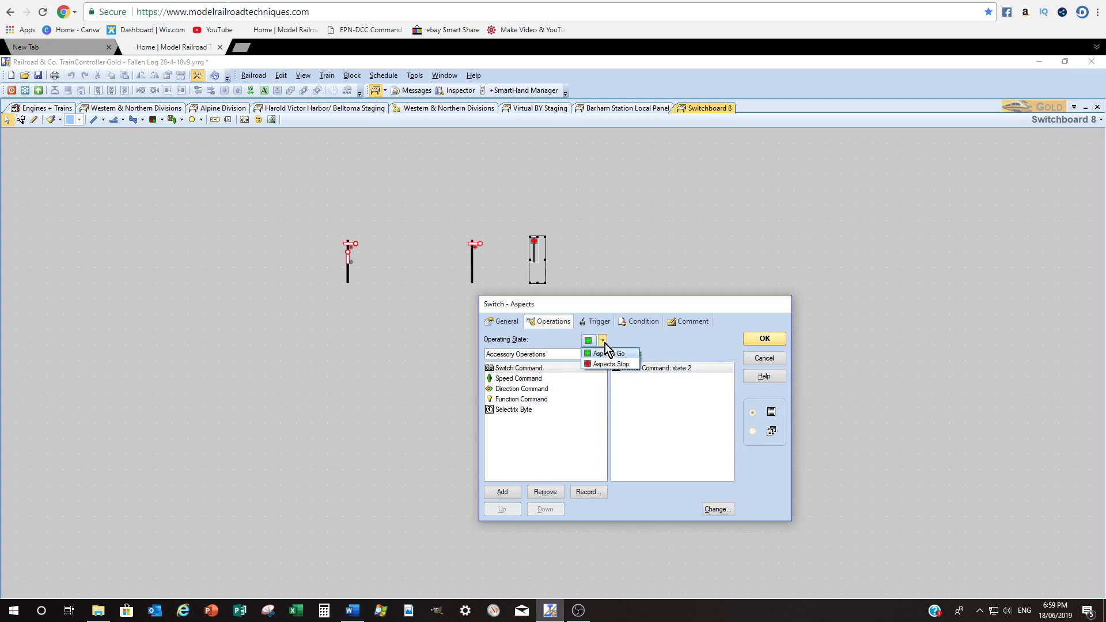
{"action": "left_click", "coordinate": [606, 361]}
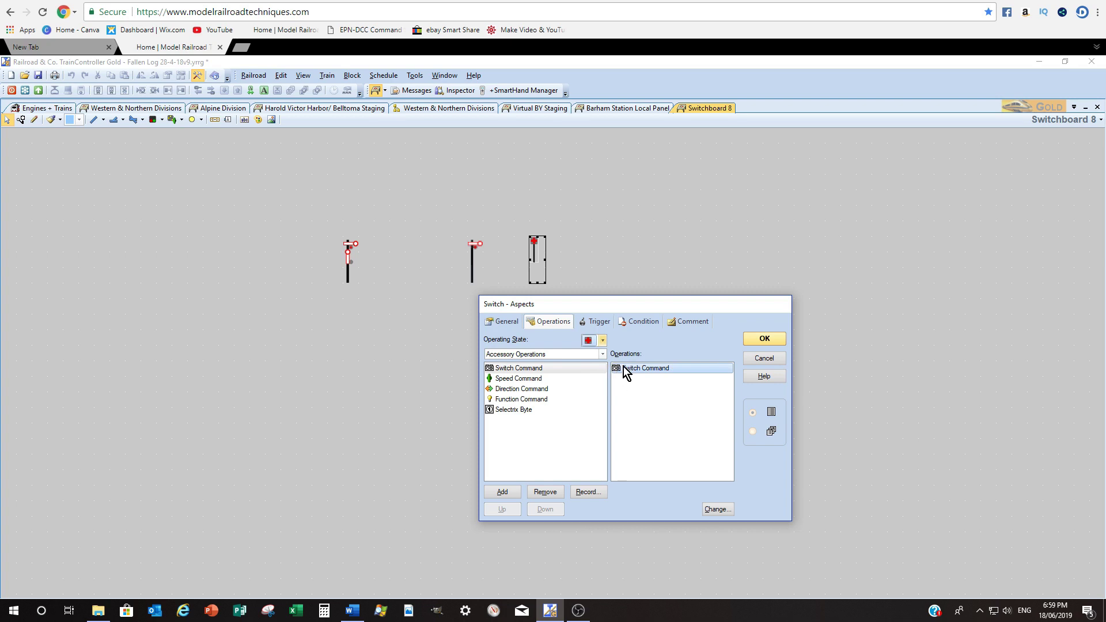
{"action": "left_click", "coordinate": [725, 509]}
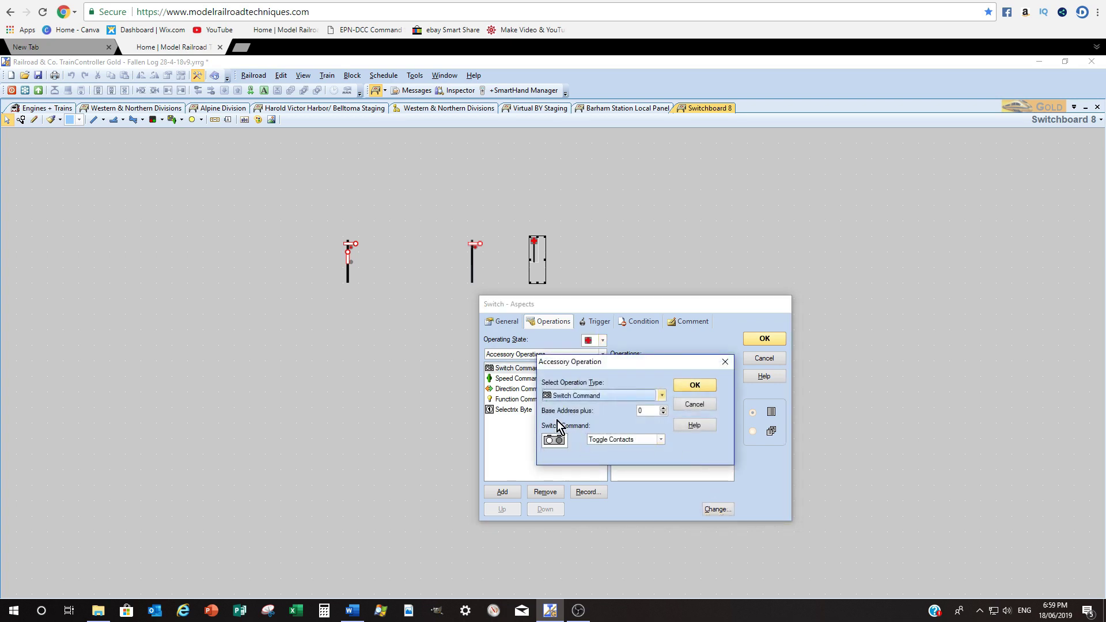
{"action": "left_click", "coordinate": [692, 386]}
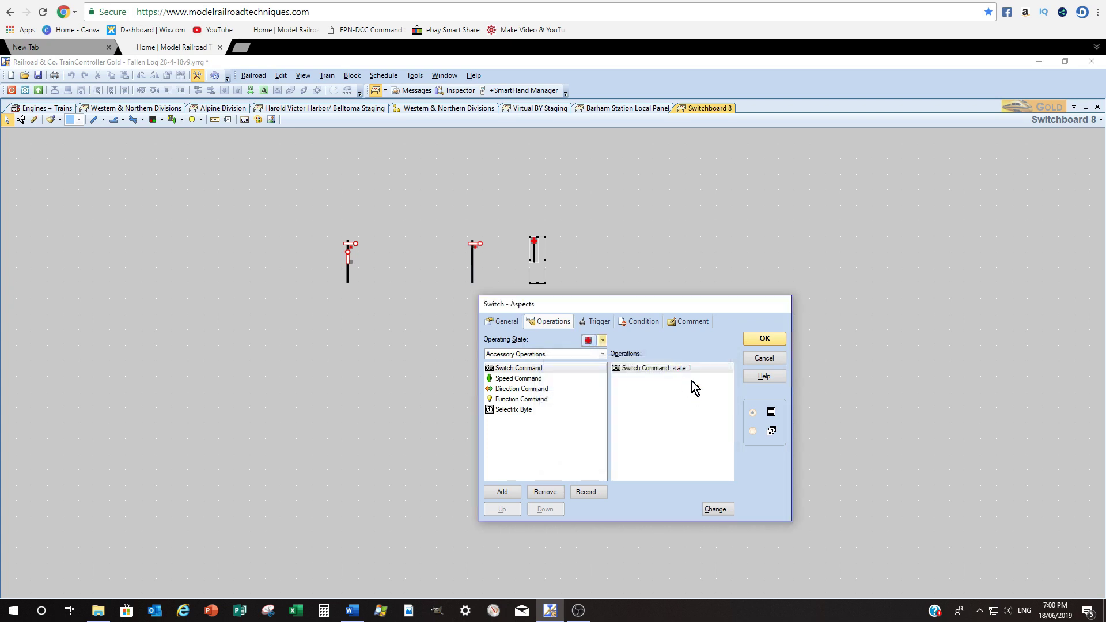
{"action": "left_click", "coordinate": [603, 341]}
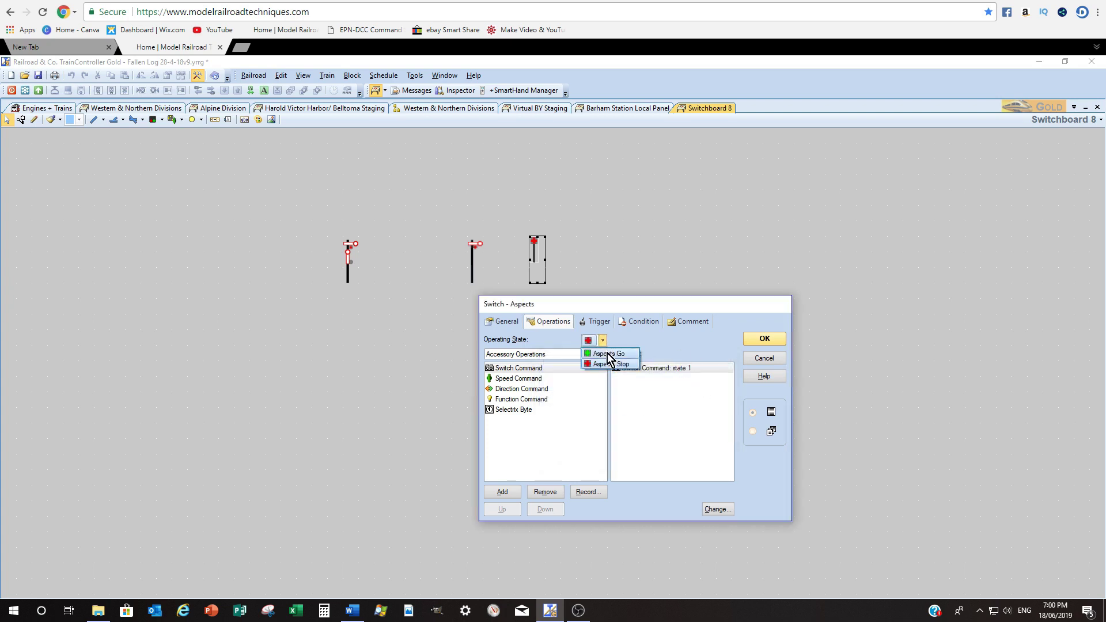
{"action": "left_click", "coordinate": [609, 354]}
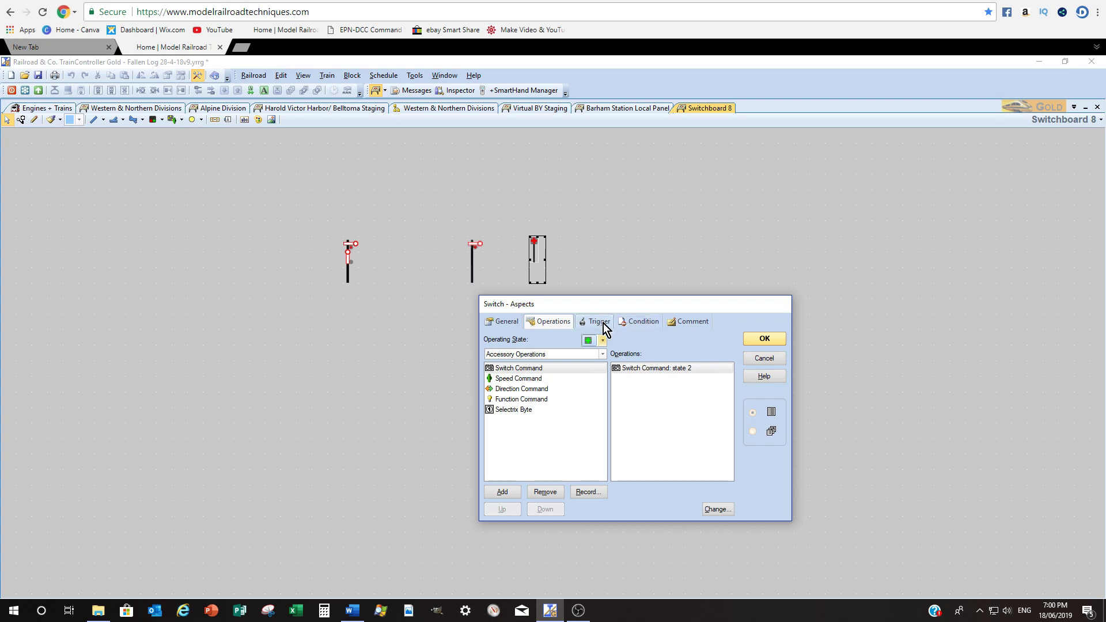
{"action": "left_click", "coordinate": [764, 338]}
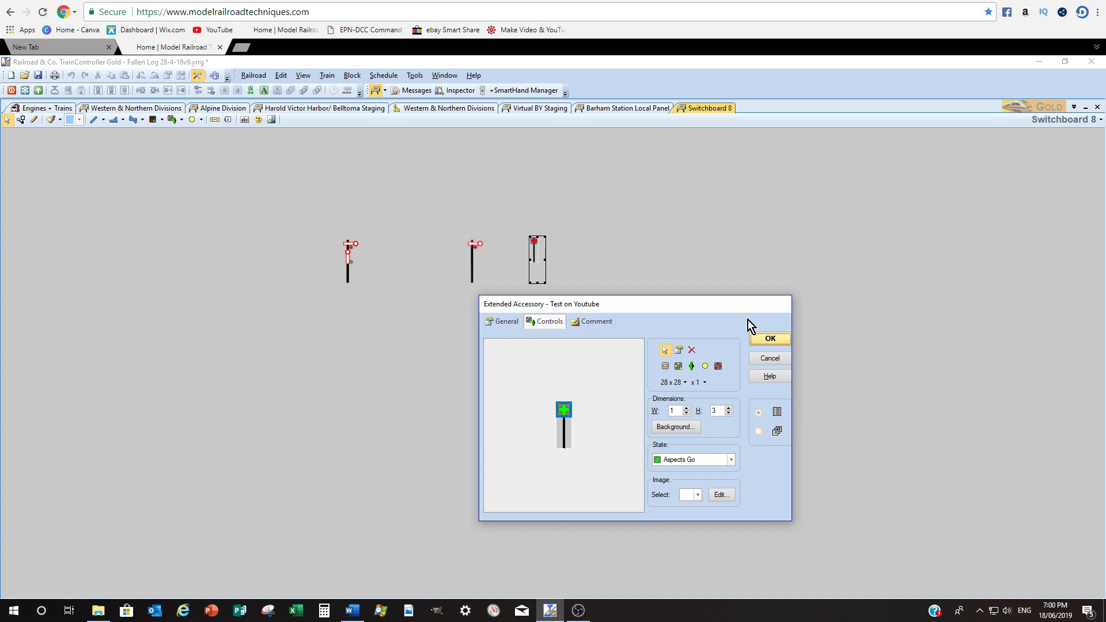
Step: Preview the test signal in its Aspects Stop state and close the accessory settings
{"action": "left_click", "coordinate": [728, 461]}
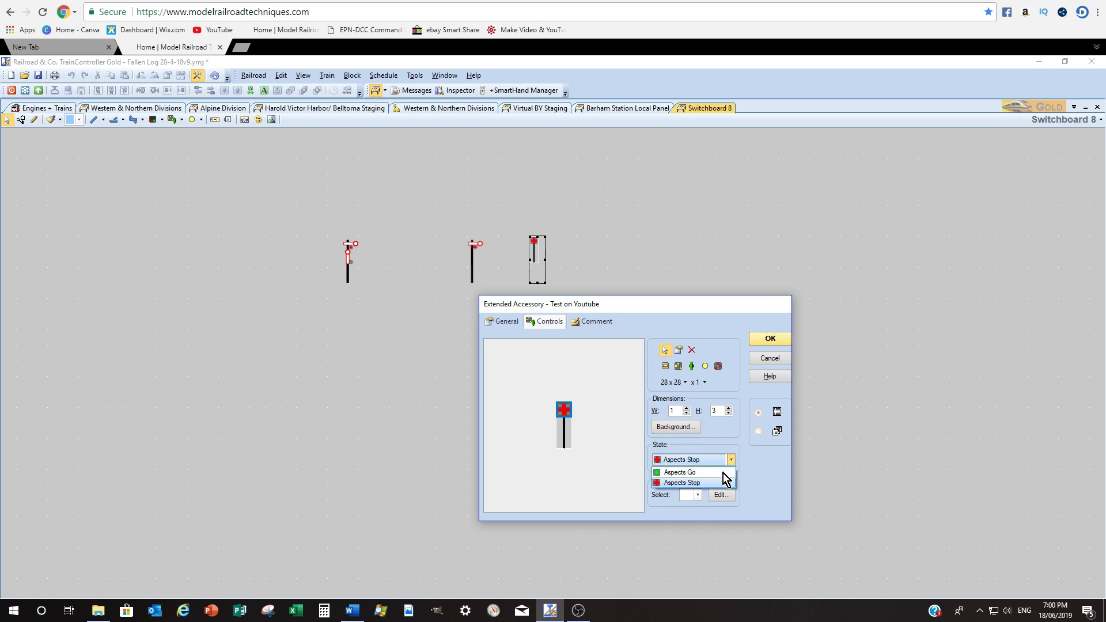
{"action": "left_click", "coordinate": [726, 476]}
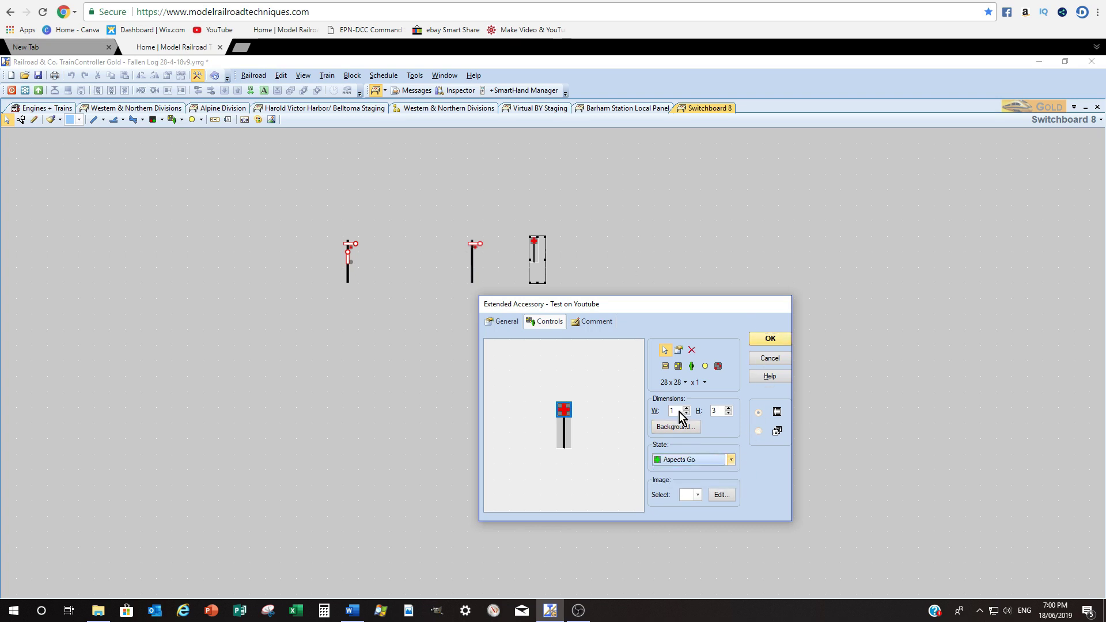
{"action": "left_click", "coordinate": [770, 339]}
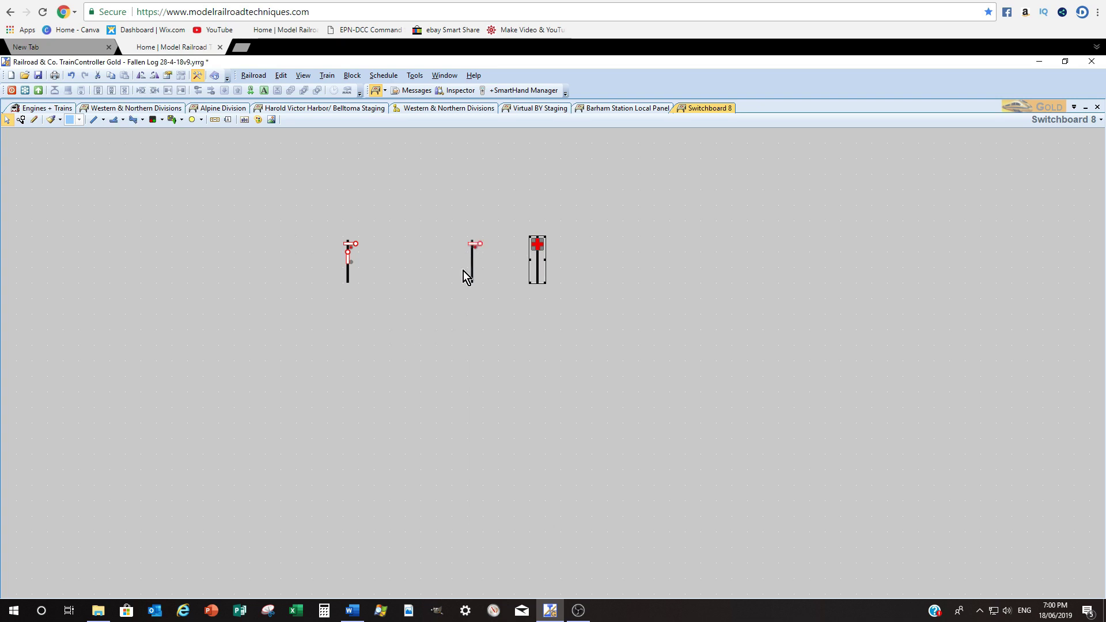
Step: Switch to the Western & Northern Divisions layout and open the BS-T1 signal's properties
{"action": "left_click", "coordinate": [173, 108]}
{"action": "scroll", "coordinate": [274, 229], "scroll_direction": "up", "scroll_amount": 3}
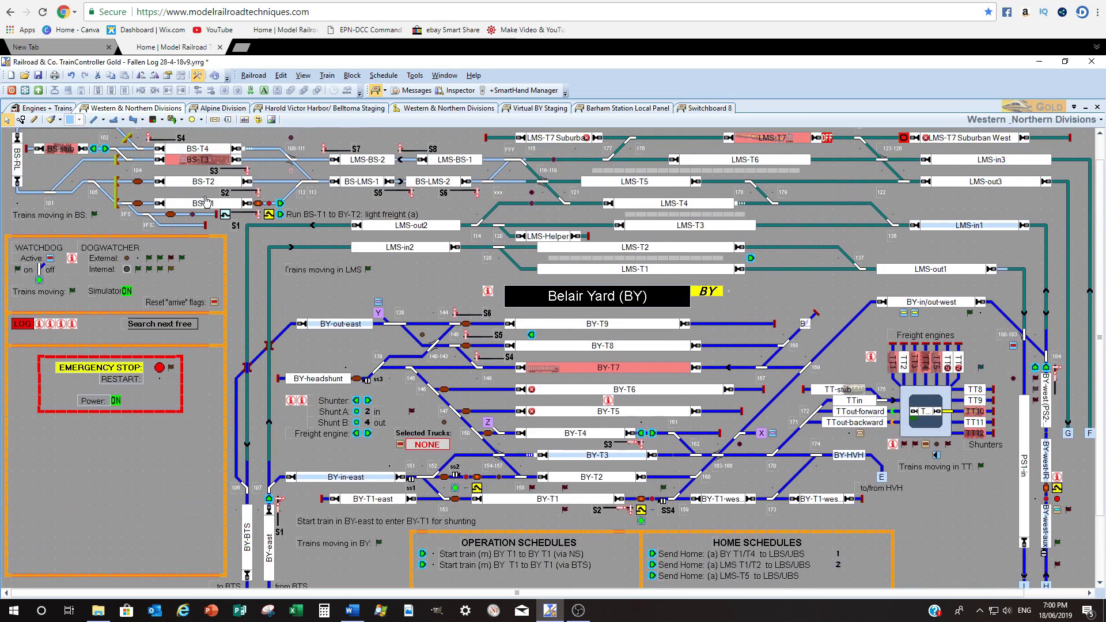
{"action": "left_click", "coordinate": [257, 216]}
{"action": "double_click", "coordinate": [258, 214]}
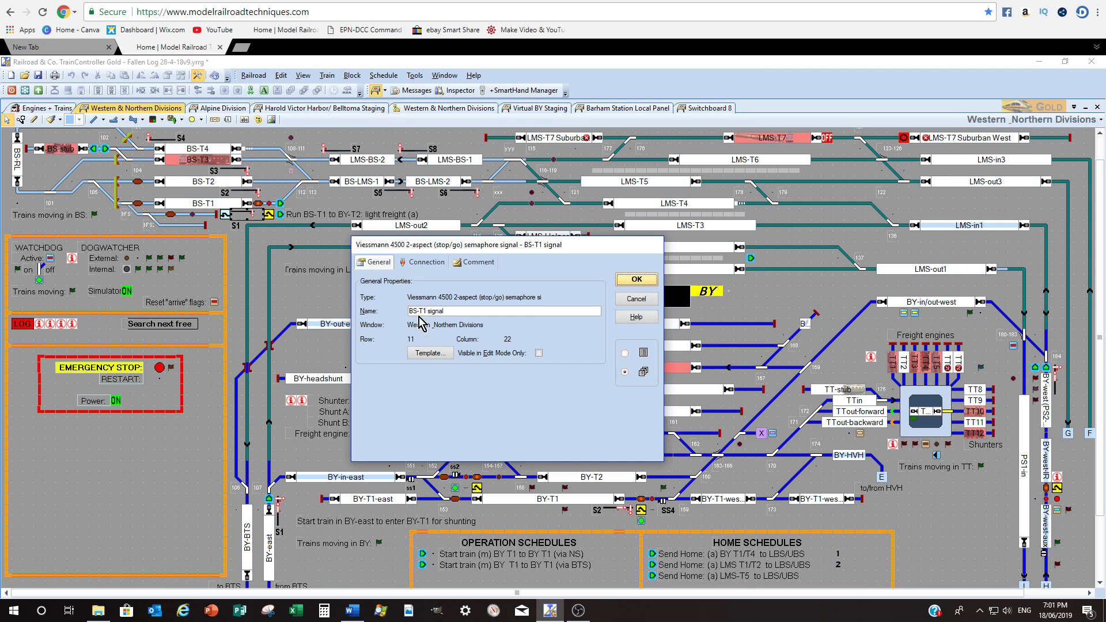
Step: Confirm the BS-T1 signal's connection uses base address 2001, then close without changes
{"action": "left_click", "coordinate": [423, 262]}
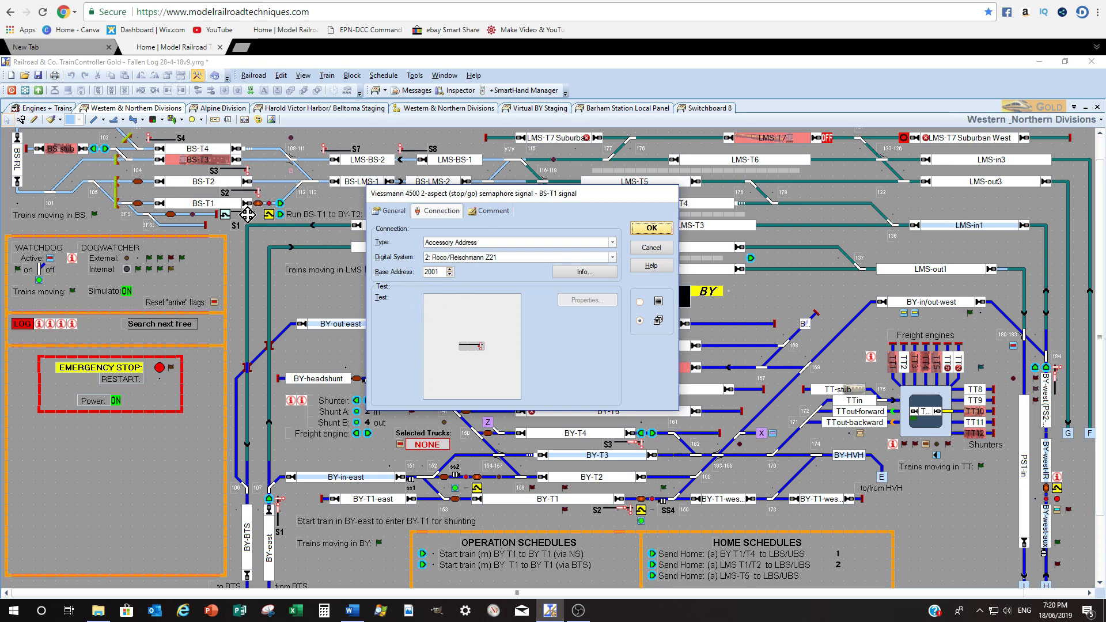
{"action": "mouse_move", "coordinate": [247, 179]}
{"action": "left_mouse_down"}
{"action": "mouse_move", "coordinate": [515, 342]}
{"action": "mouse_move", "coordinate": [505, 353]}
{"action": "mouse_move", "coordinate": [300, 195]}
{"action": "mouse_move", "coordinate": [233, 163]}
{"action": "mouse_move", "coordinate": [199, 204]}
{"action": "mouse_move", "coordinate": [258, 213]}
{"action": "mouse_move", "coordinate": [264, 167]}
{"action": "mouse_move", "coordinate": [232, 187]}
{"action": "mouse_move", "coordinate": [245, 202]}
{"action": "mouse_move", "coordinate": [235, 169]}
{"action": "left_mouse_up"}
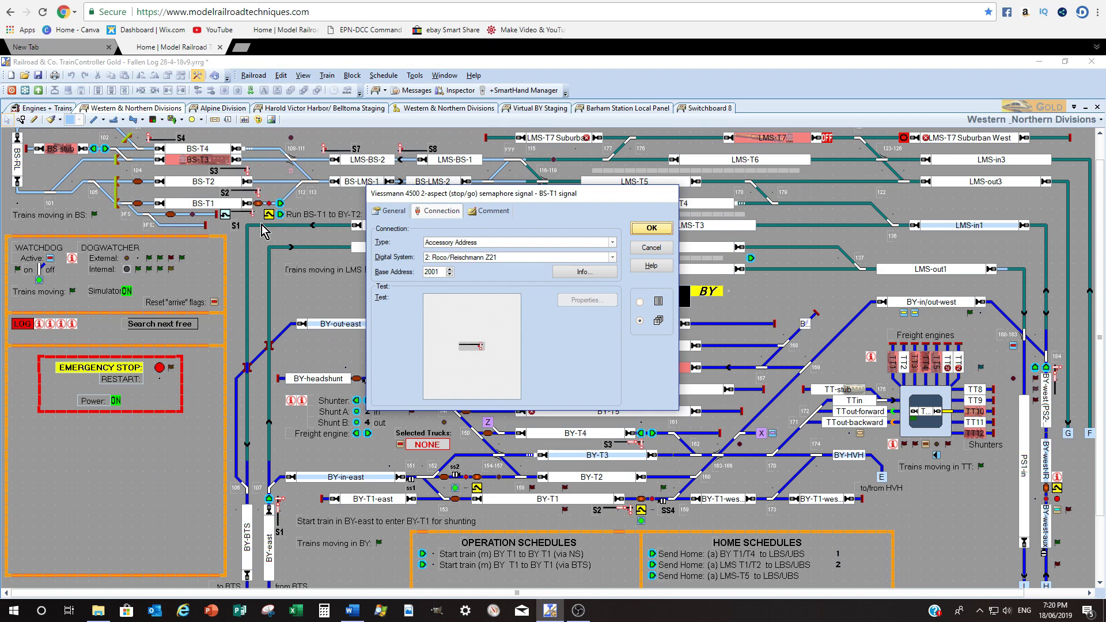
{"action": "left_click_drag", "start_coordinate": [462, 355], "coordinate": [488, 335]}
{"action": "left_click_drag", "start_coordinate": [464, 338], "coordinate": [458, 272]}
{"action": "left_click", "coordinate": [379, 215]}
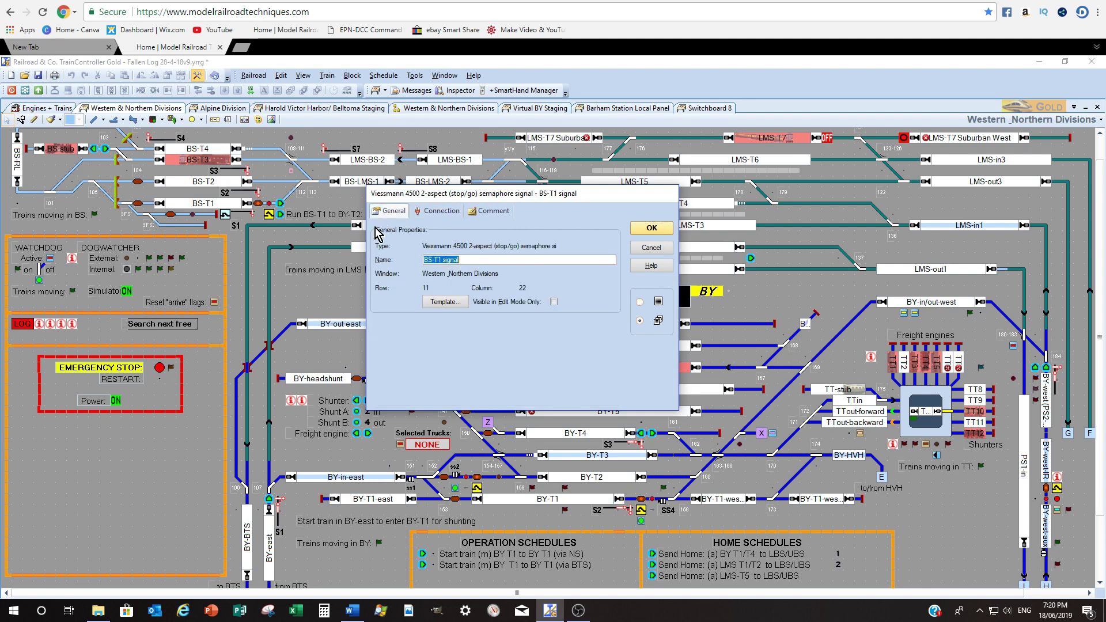
{"action": "left_click", "coordinate": [451, 215]}
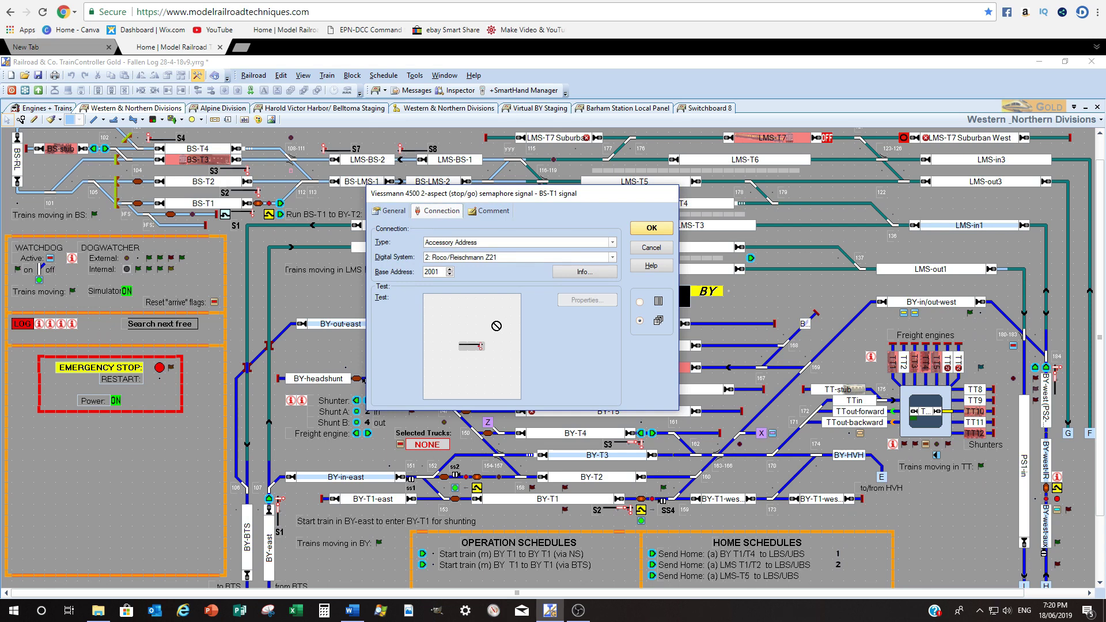
{"action": "left_click", "coordinate": [481, 345]}
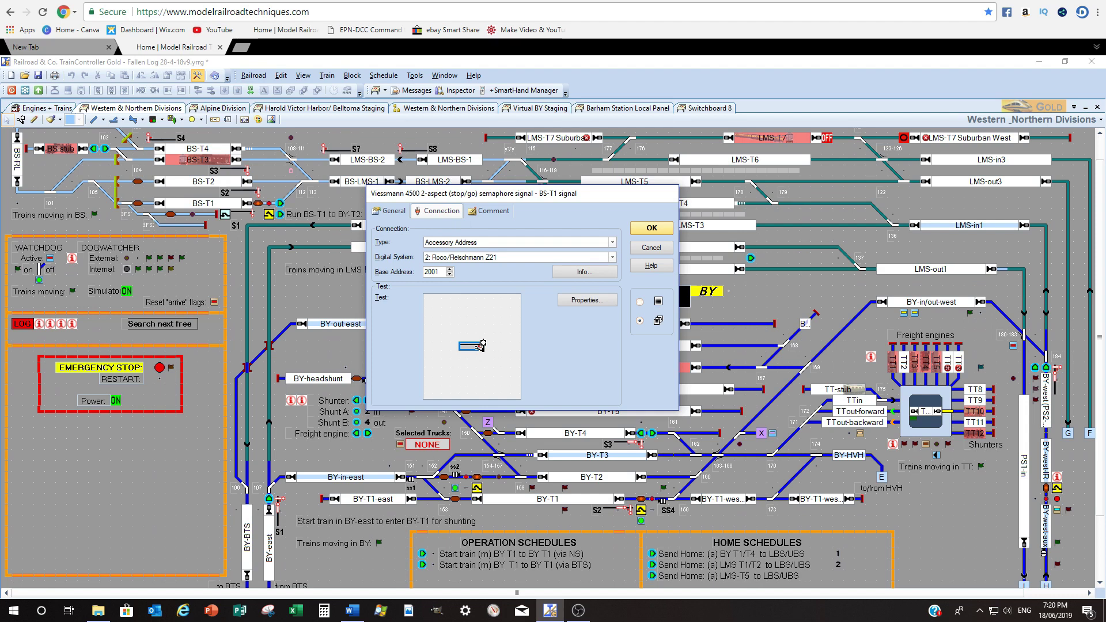
{"action": "left_click_drag", "start_coordinate": [533, 197], "coordinate": [511, 249]}
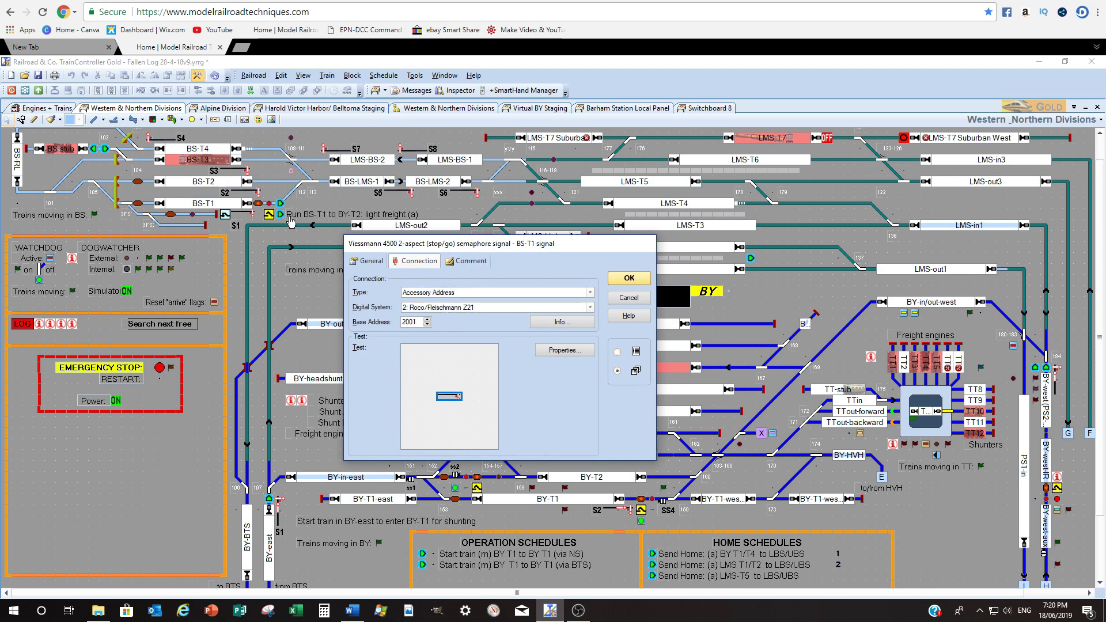
{"action": "left_click_drag", "start_coordinate": [291, 221], "coordinate": [483, 348]}
{"action": "left_click_drag", "start_coordinate": [468, 387], "coordinate": [441, 296]}
{"action": "key", "text": "Escape"}
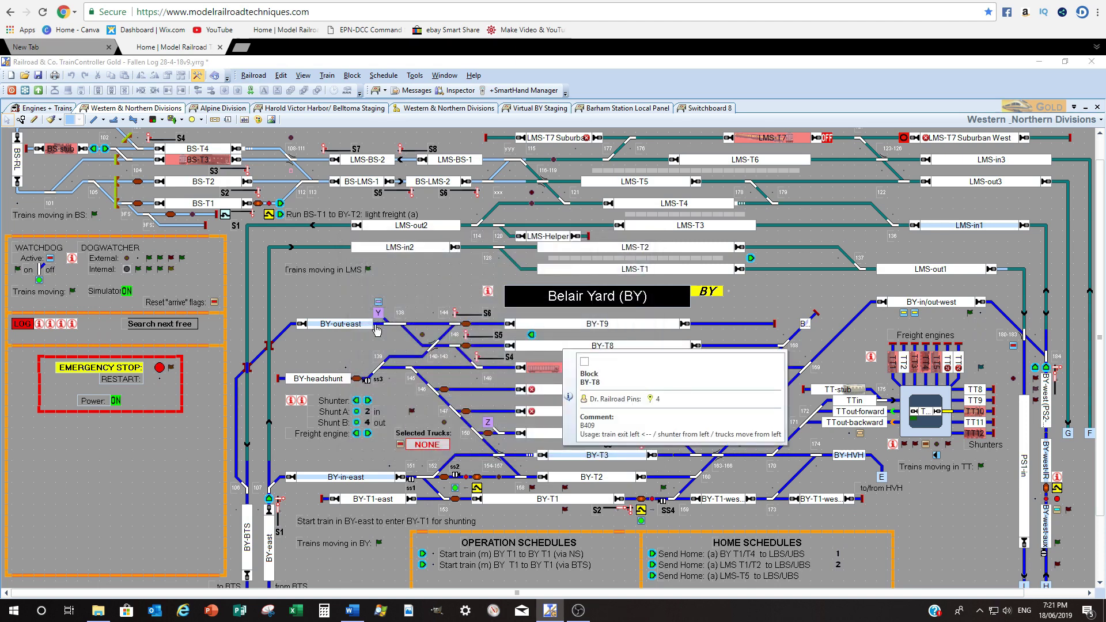
Step: Open the BS-T1 signal - aspects accessory above the Y marker on its Trigger tab
{"action": "left_click", "coordinate": [379, 304]}
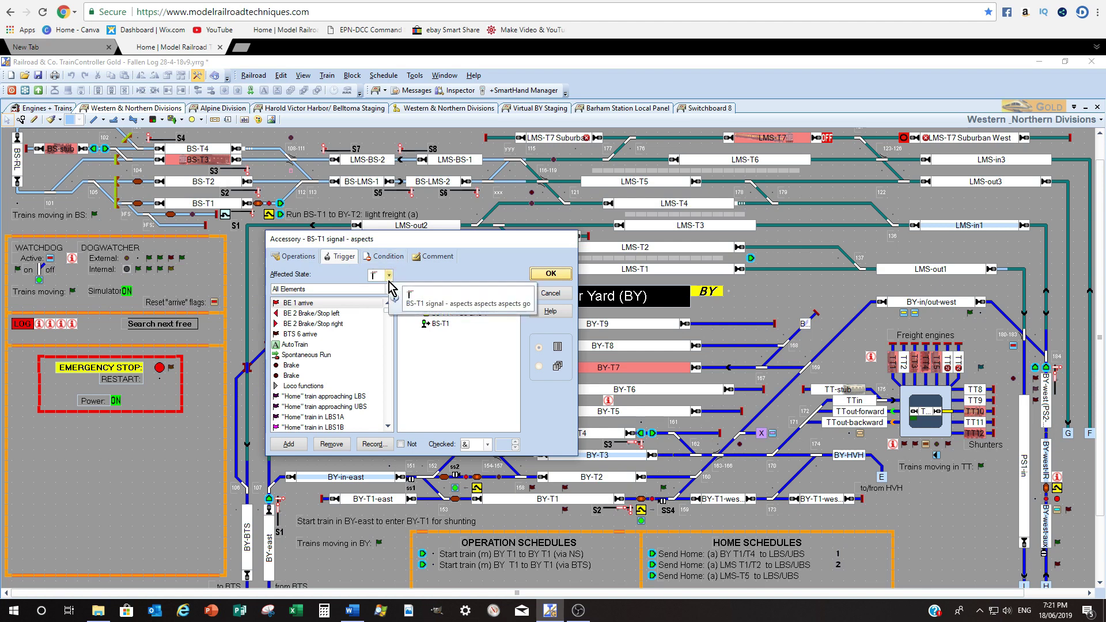
Step: Look over the aspects accessory's operating states without changing them
{"action": "left_click", "coordinate": [299, 266]}
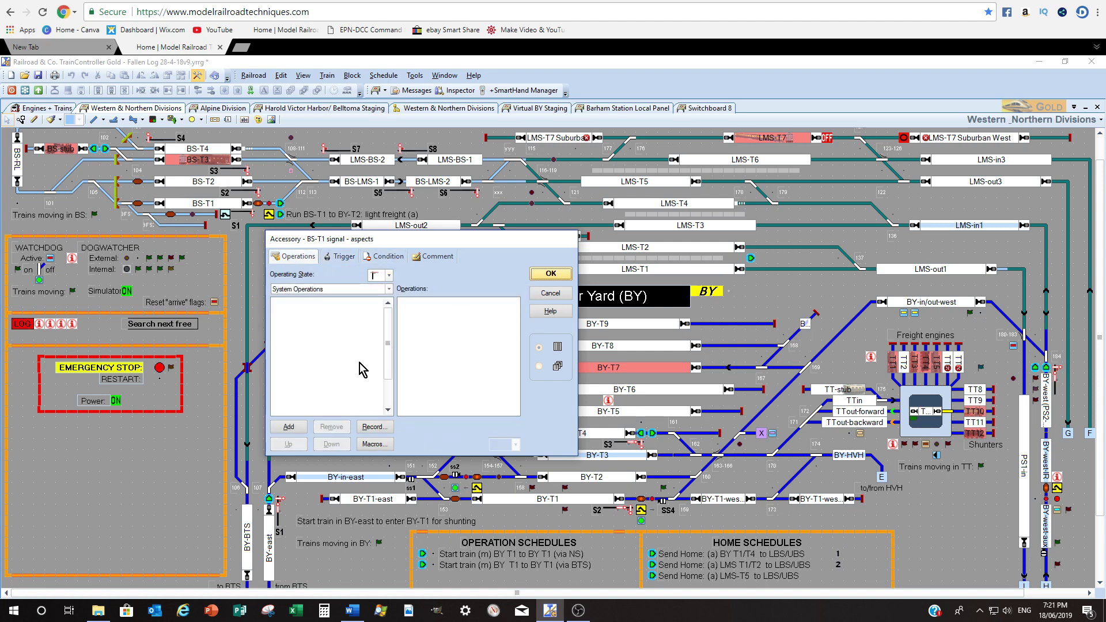
{"action": "left_click", "coordinate": [389, 275]}
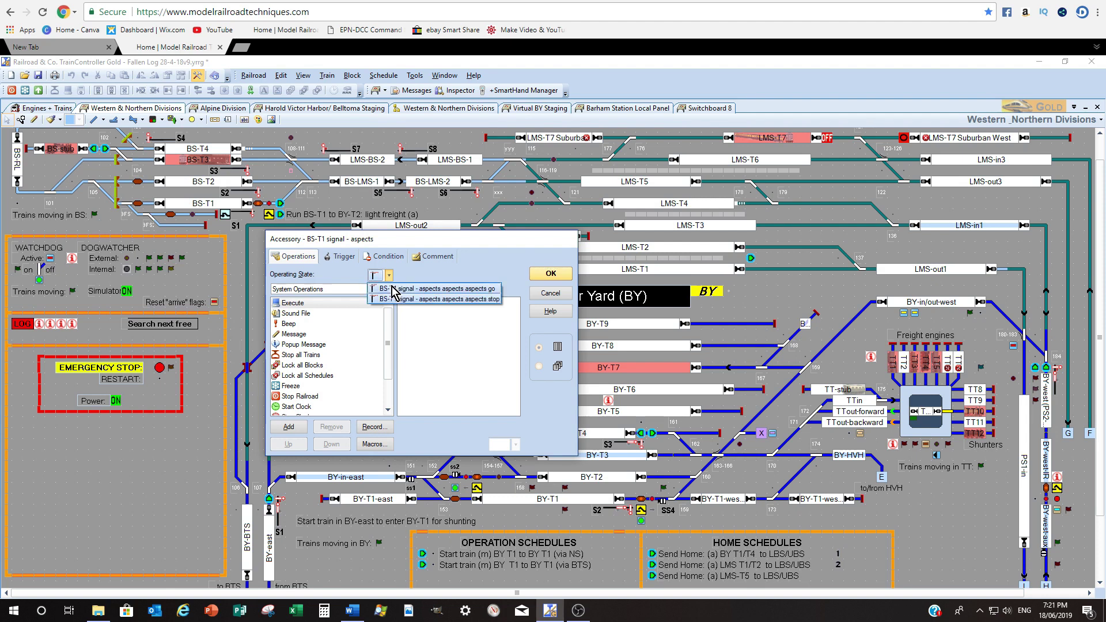
{"action": "left_click", "coordinate": [391, 291]}
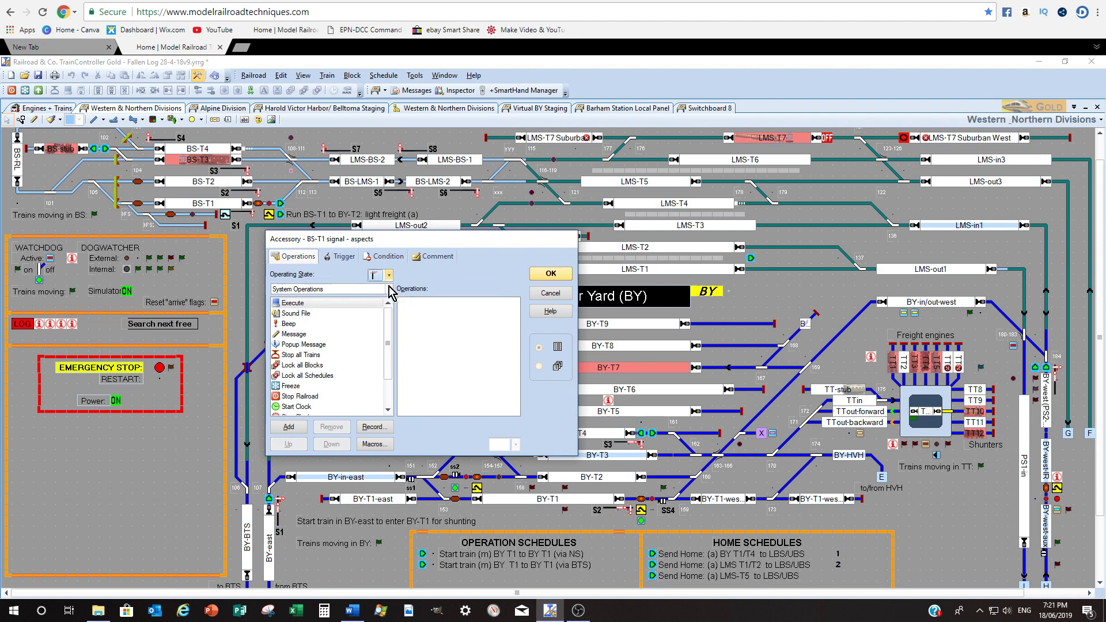
Step: Show the trigger for the stop state, which has no checked elements, then the Condition tab
{"action": "left_click", "coordinate": [345, 258]}
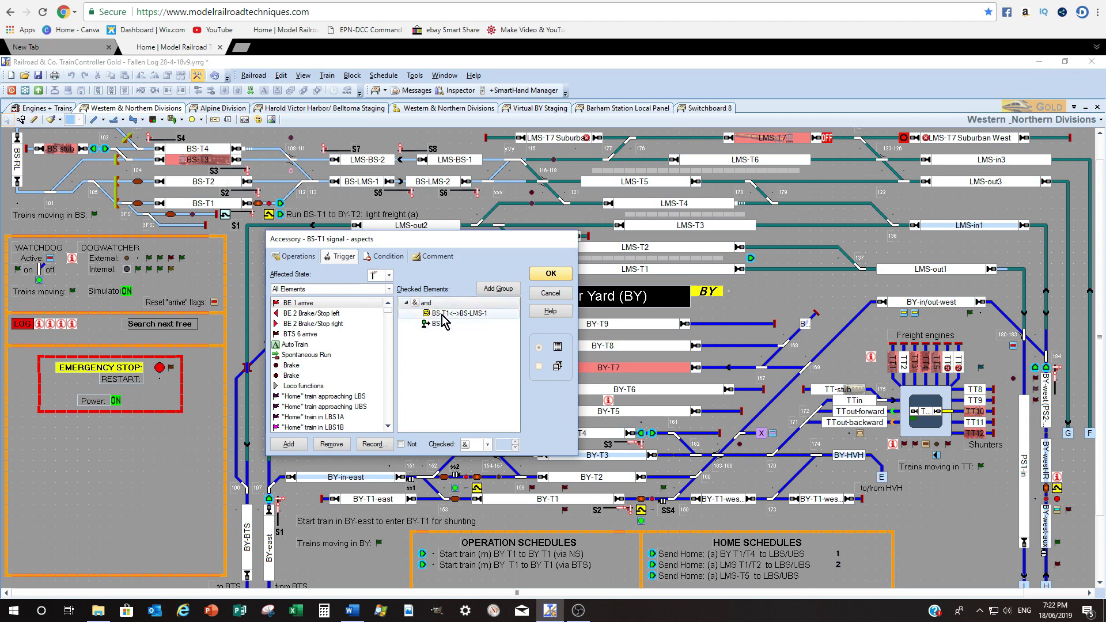
{"action": "left_click", "coordinate": [389, 275]}
{"action": "left_click", "coordinate": [377, 288]}
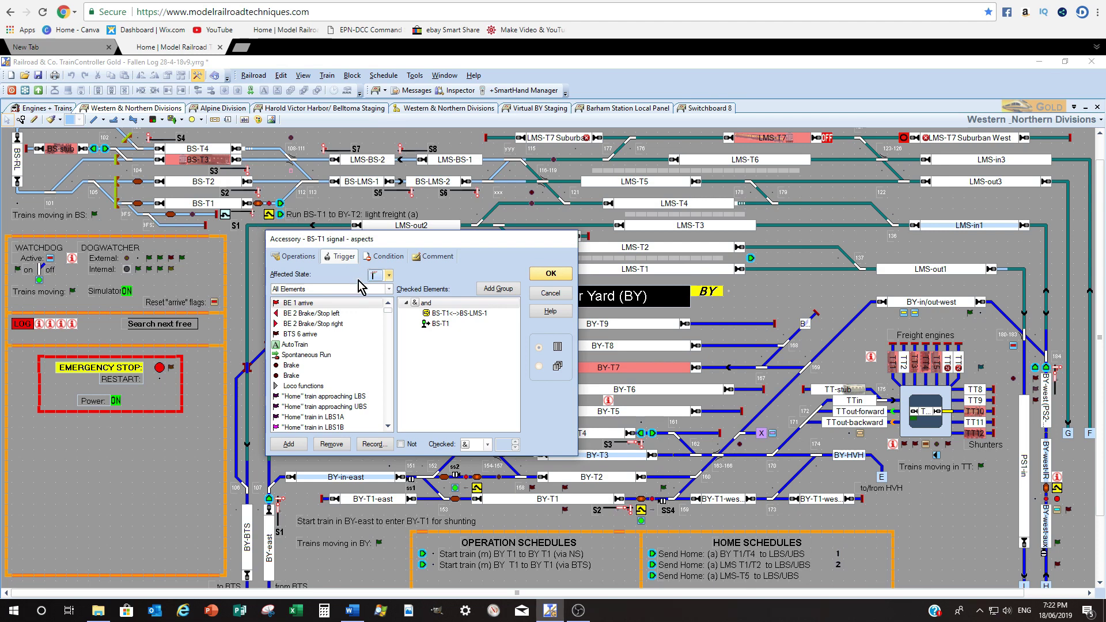
{"action": "left_click", "coordinate": [388, 276]}
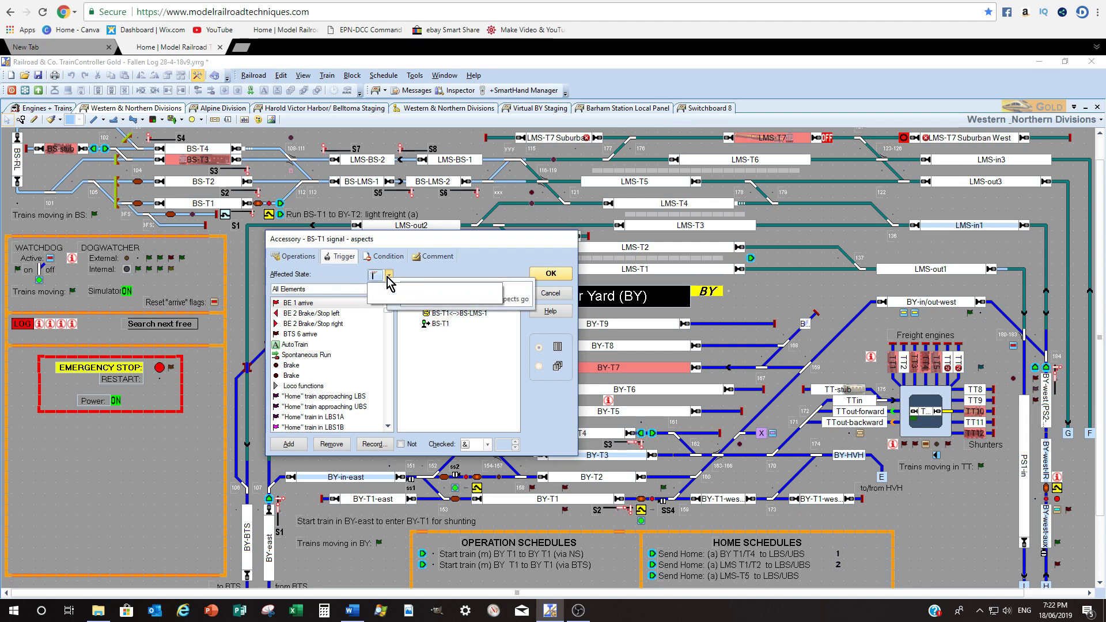
{"action": "left_click", "coordinate": [393, 298]}
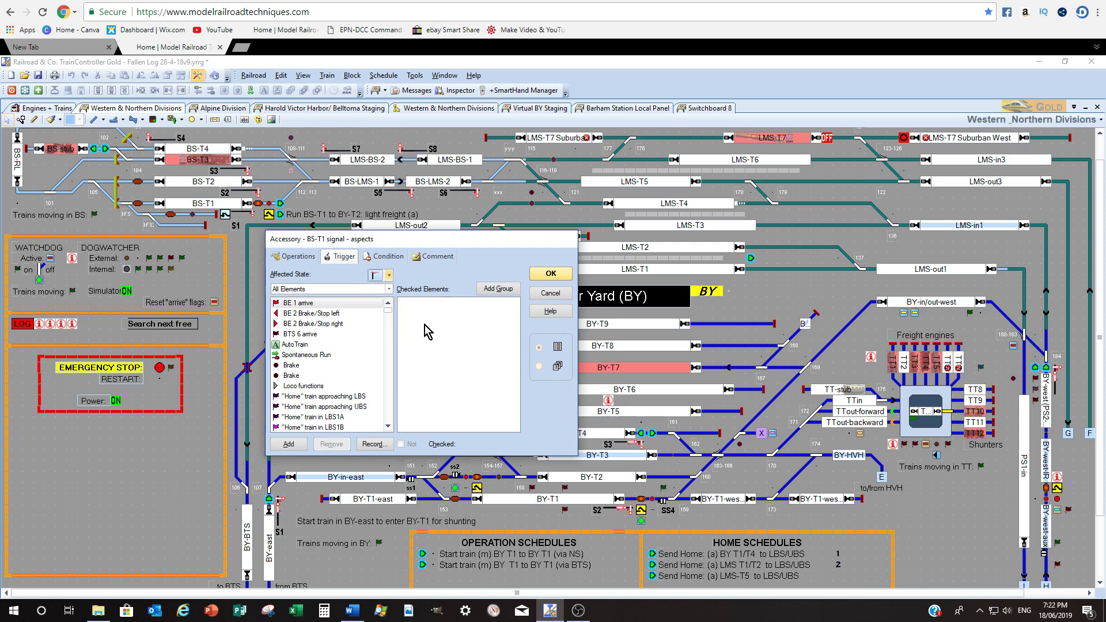
{"action": "left_click", "coordinate": [385, 257]}
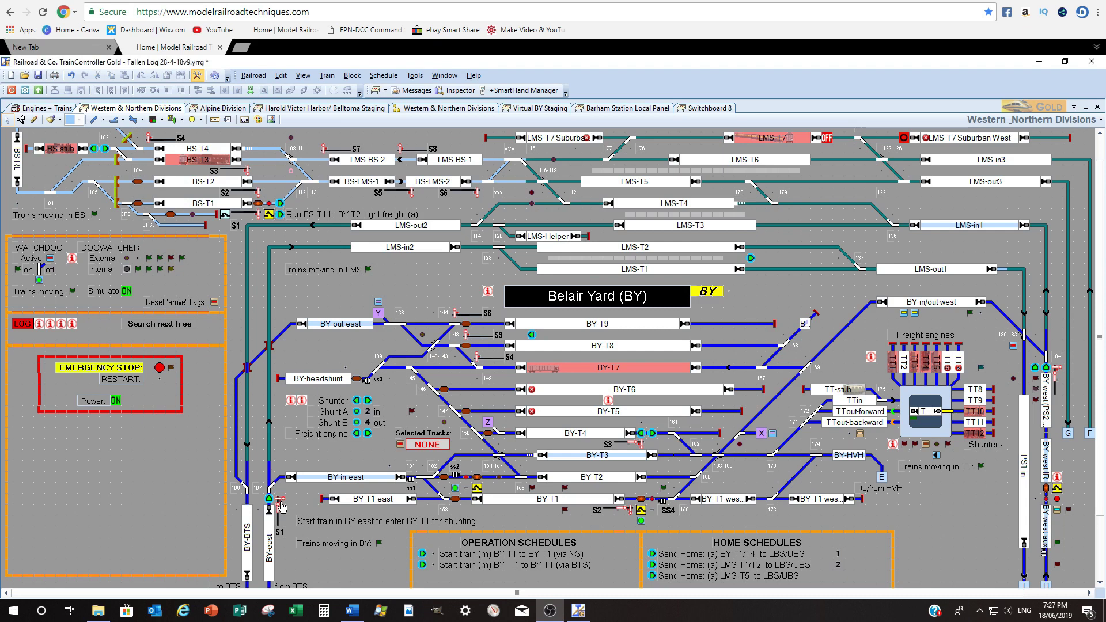
{"action": "left_click", "coordinate": [280, 504]}
{"action": "double_click", "coordinate": [281, 501]}
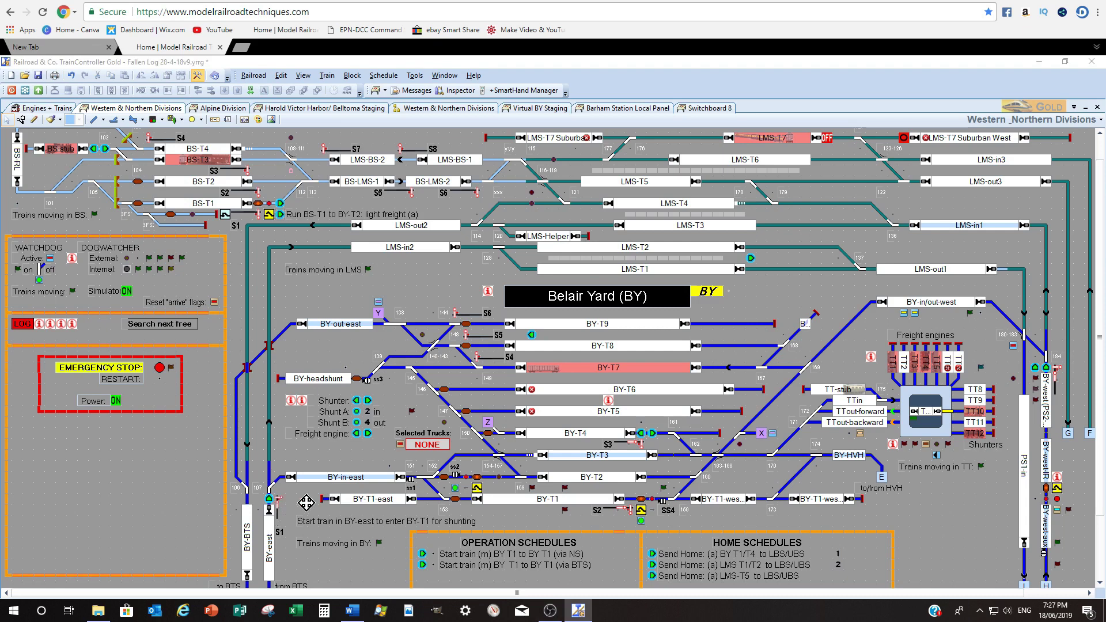
{"action": "left_click", "coordinate": [371, 391]}
{"action": "key", "text": "Return"}
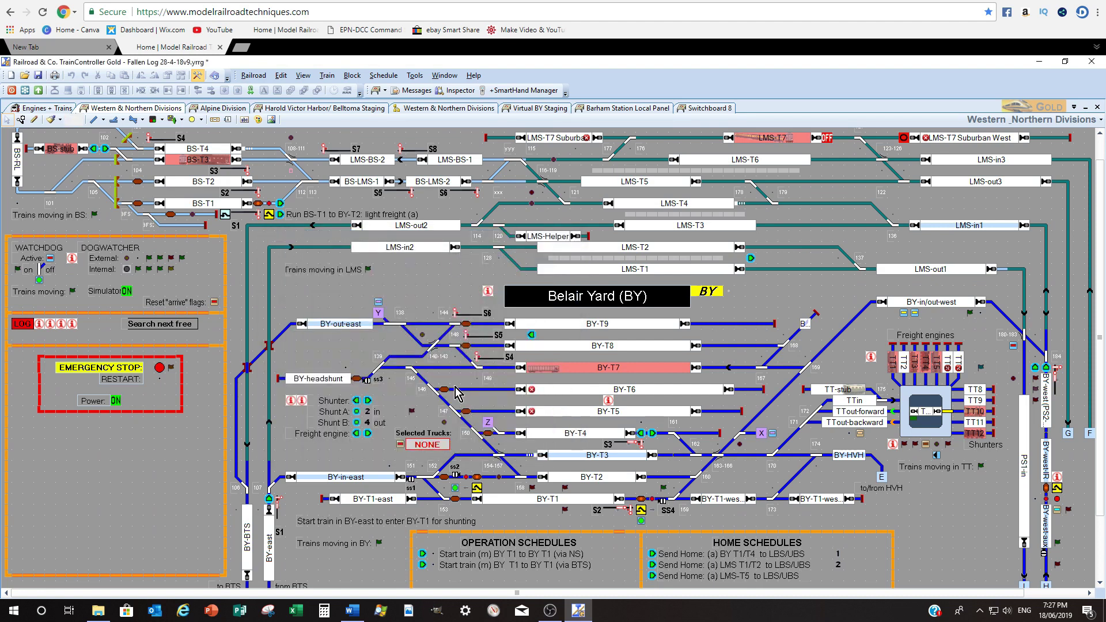
{"action": "double_click", "coordinate": [268, 222]}
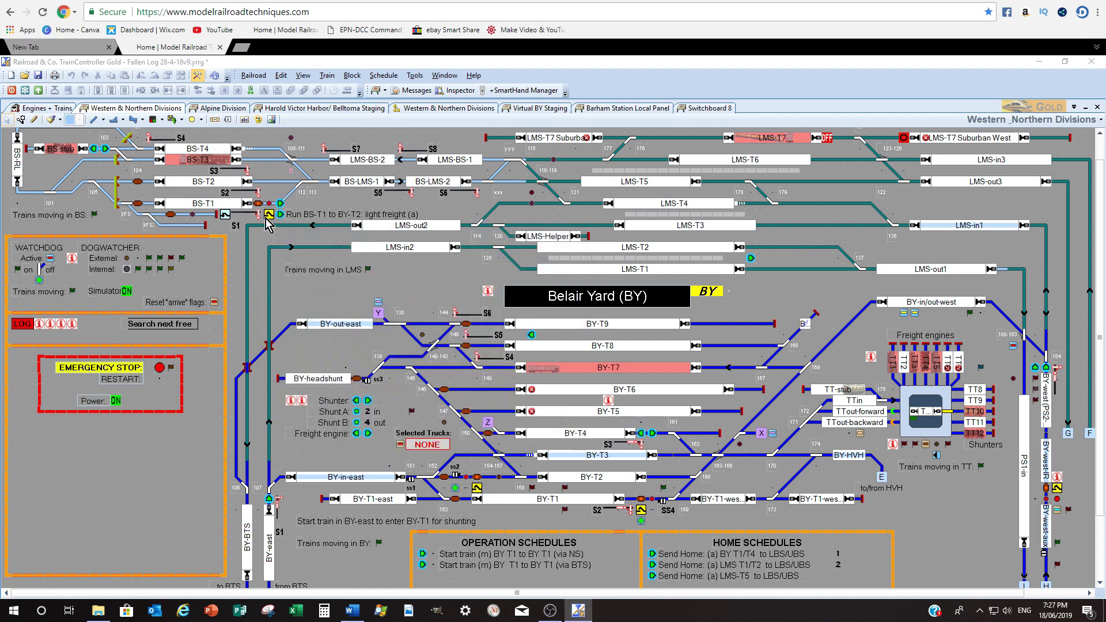
{"action": "double_click", "coordinate": [283, 508]}
{"action": "left_click", "coordinate": [300, 259]}
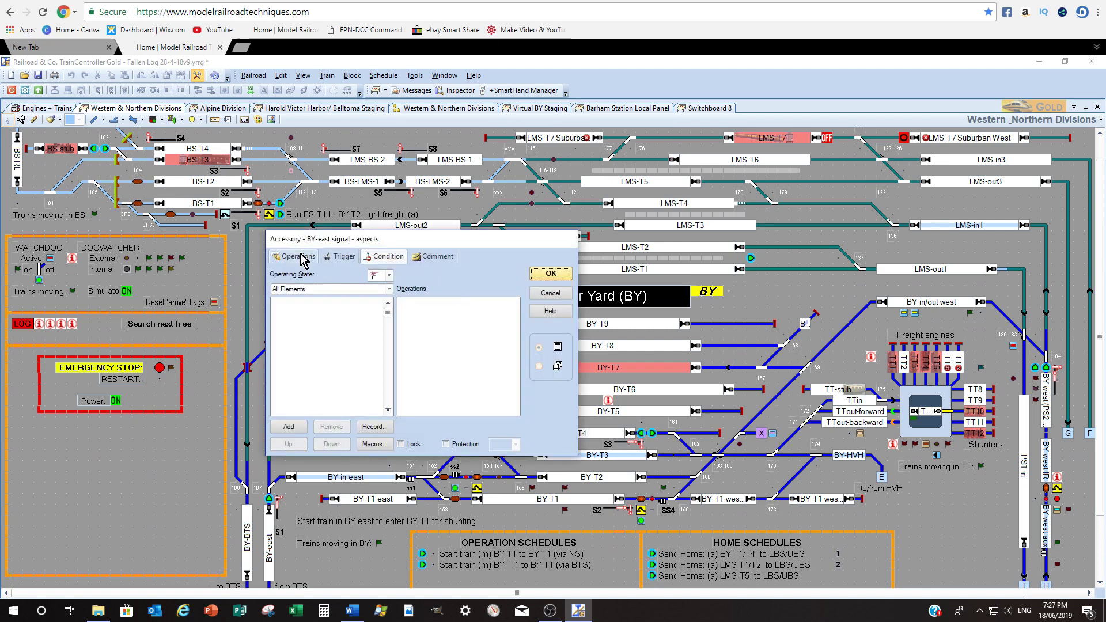
{"action": "left_click", "coordinate": [333, 260]}
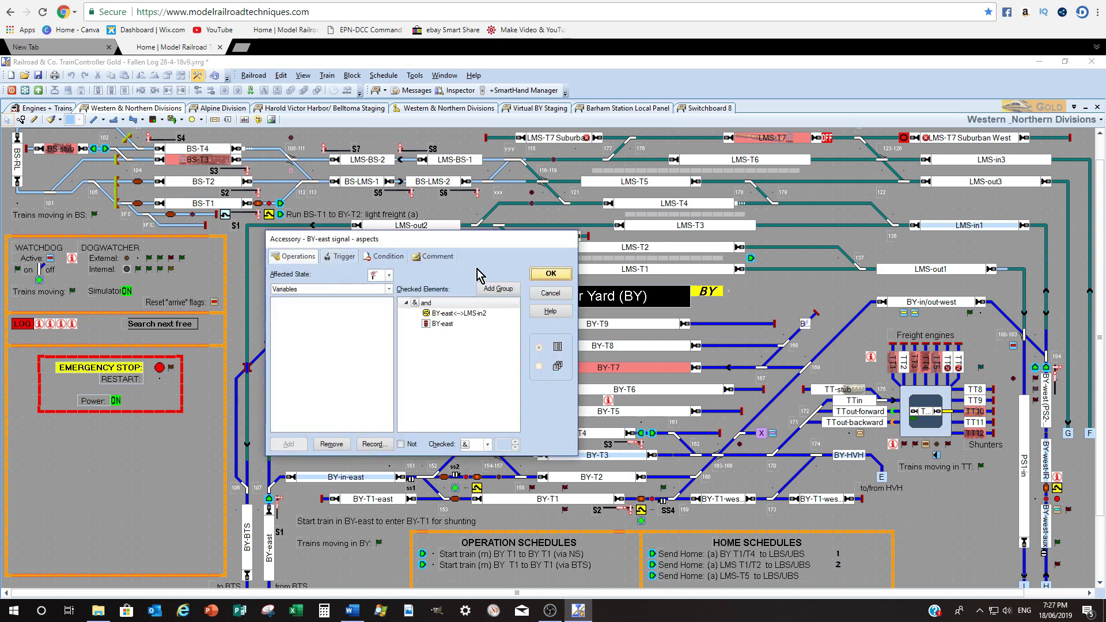
{"action": "left_click", "coordinate": [548, 277]}
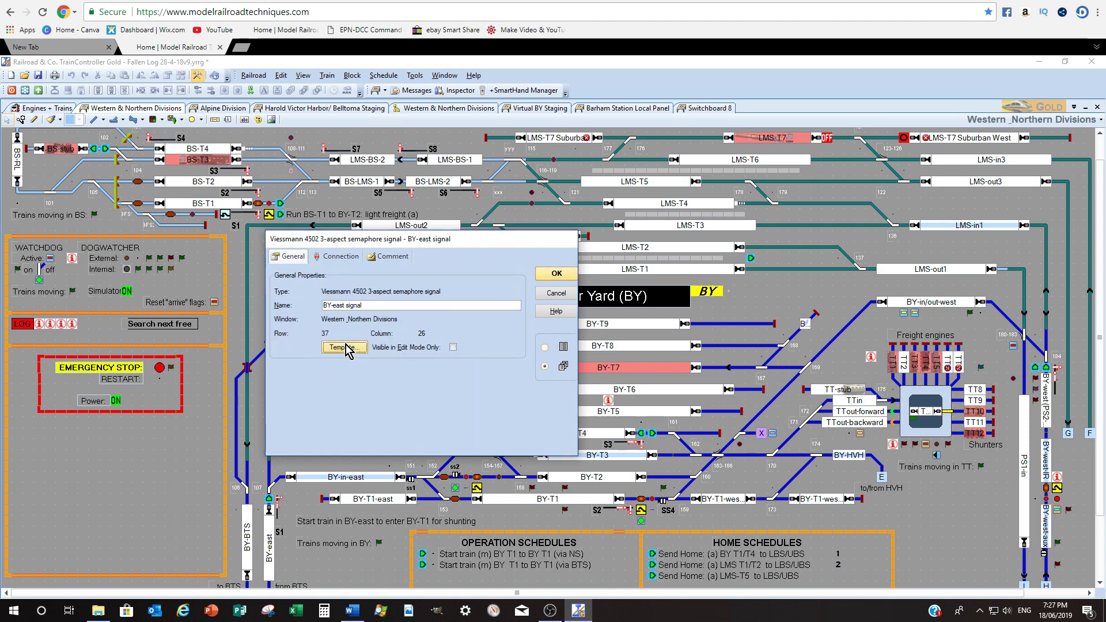
{"action": "key", "text": "Return"}
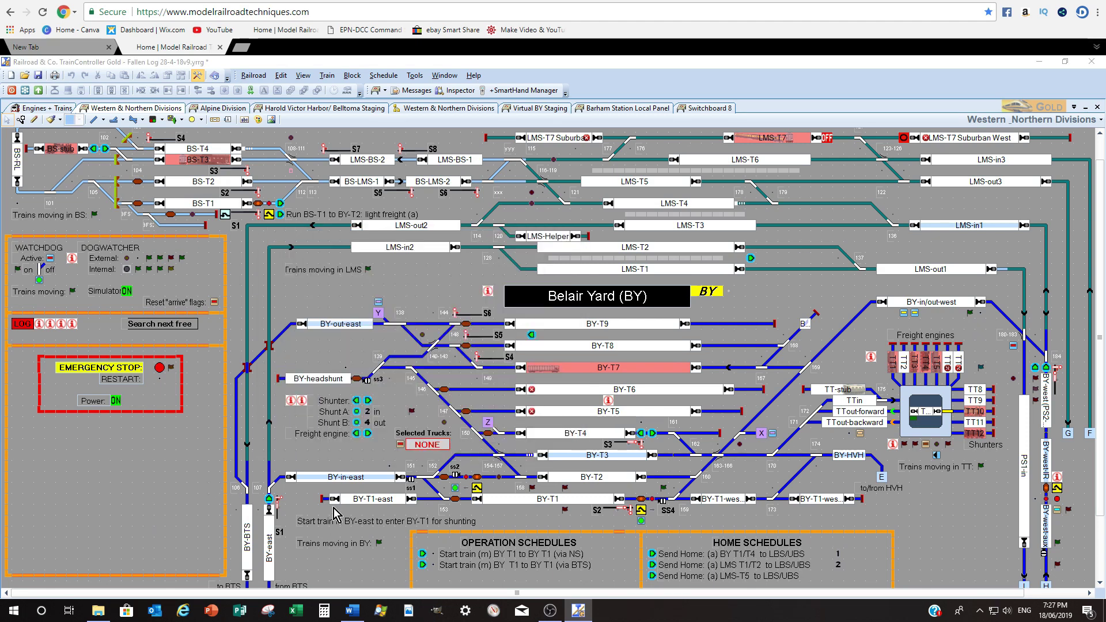
{"action": "double_click", "coordinate": [321, 498]}
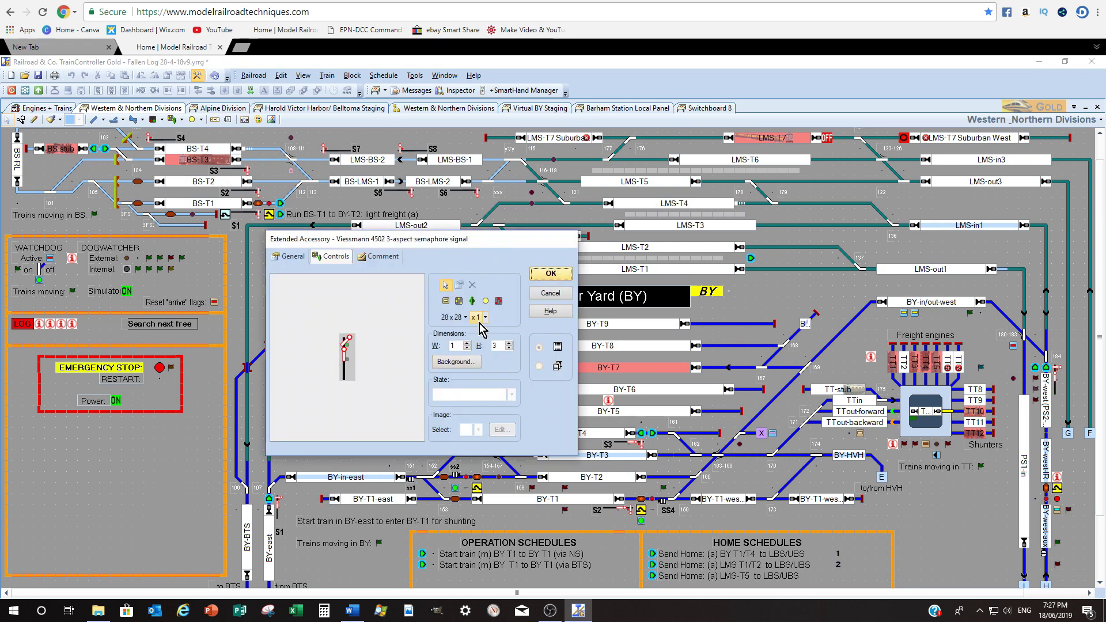
{"action": "left_click", "coordinate": [347, 356]}
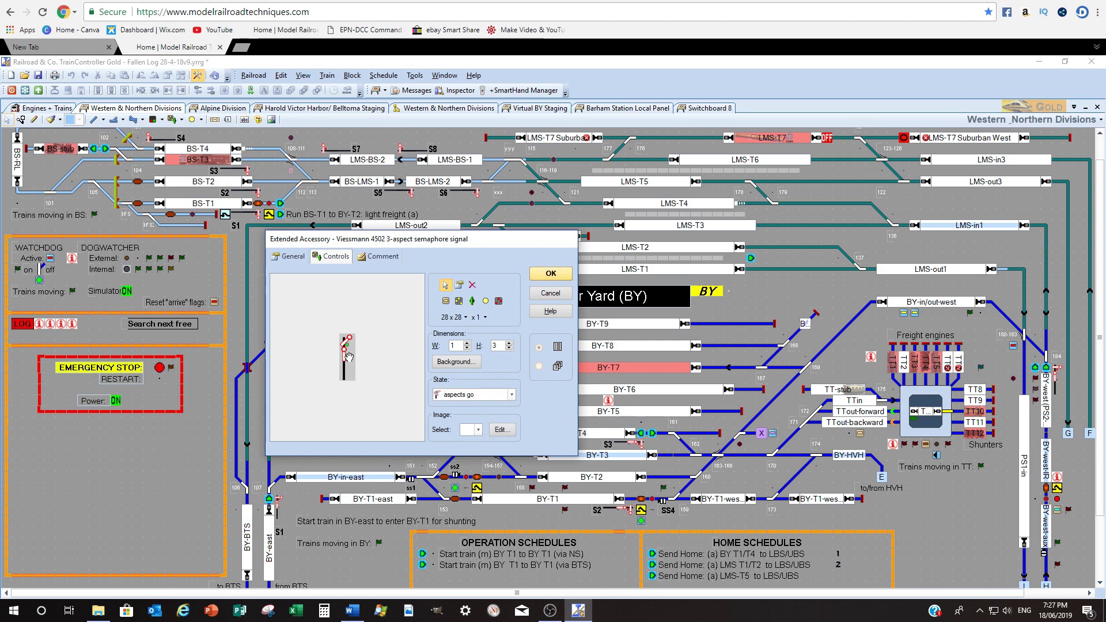
{"action": "left_click", "coordinate": [511, 394]}
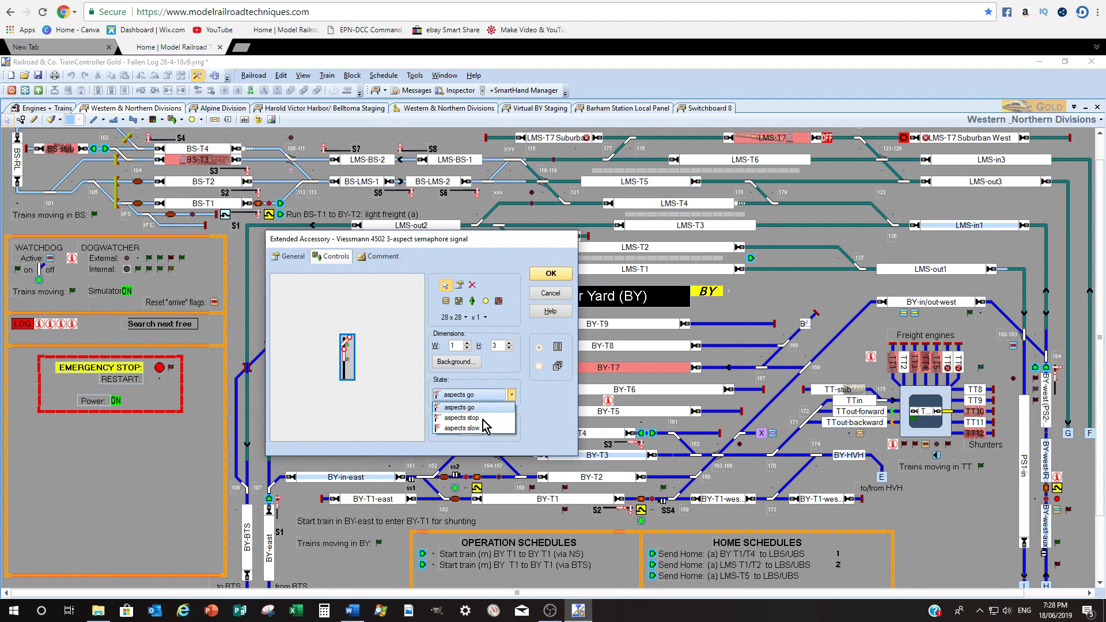
{"action": "left_click", "coordinate": [482, 418]}
{"action": "left_click", "coordinate": [510, 395]}
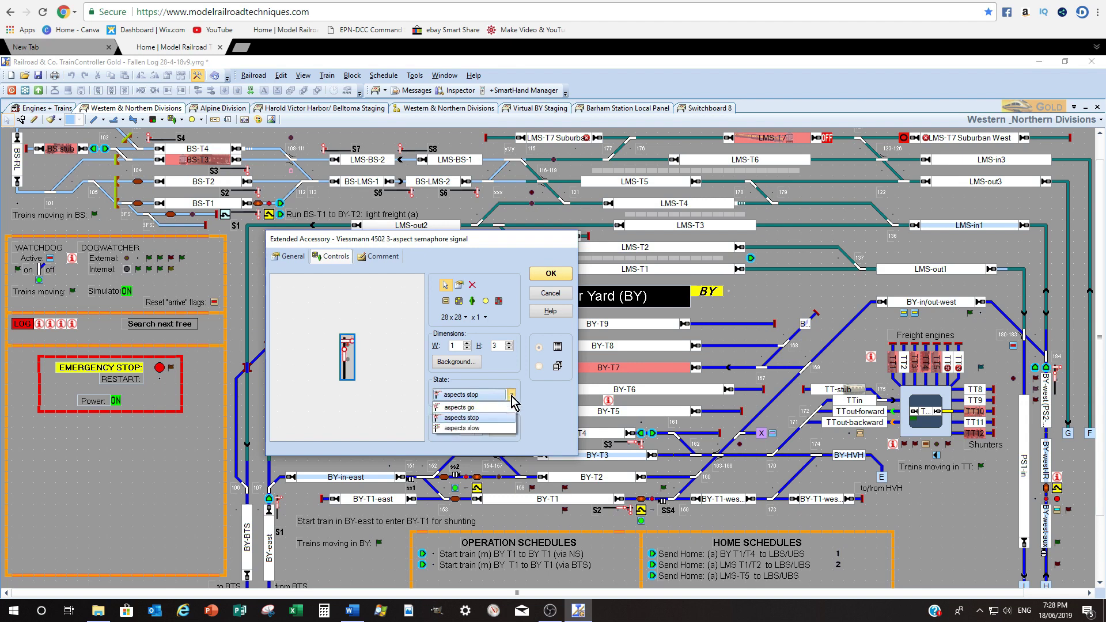
{"action": "left_click", "coordinate": [490, 431]}
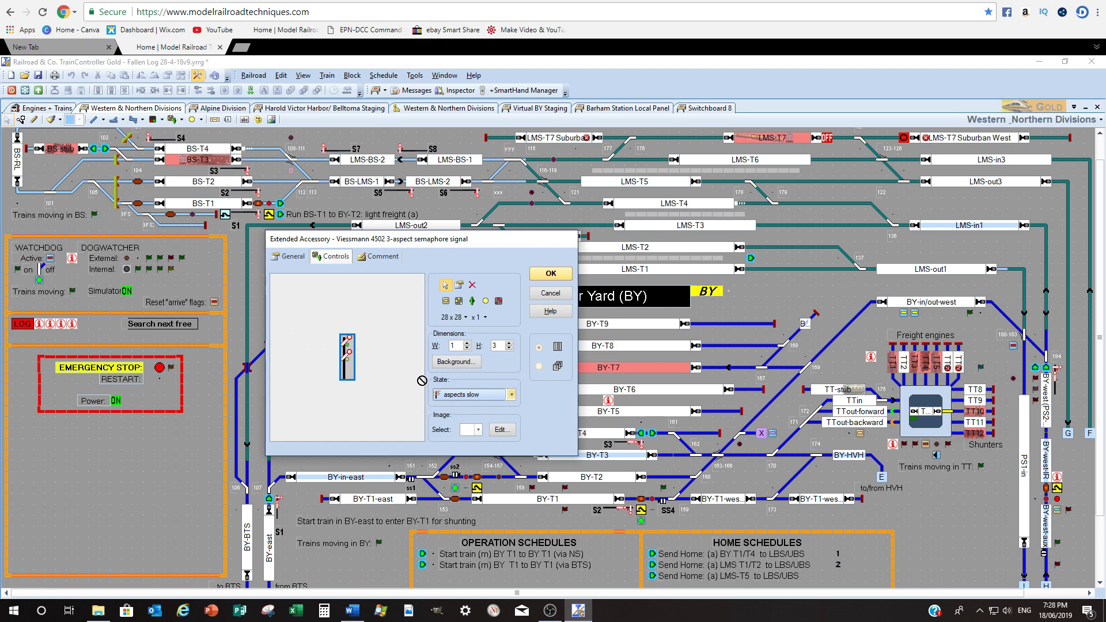
{"action": "left_click", "coordinate": [511, 395]}
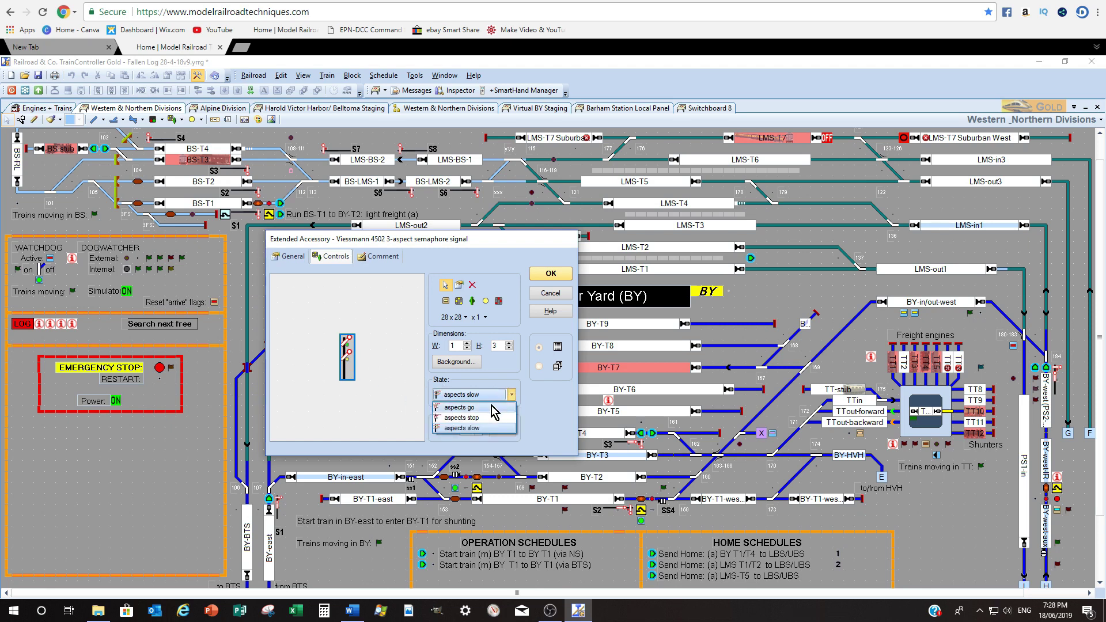
{"action": "left_click", "coordinate": [459, 407]}
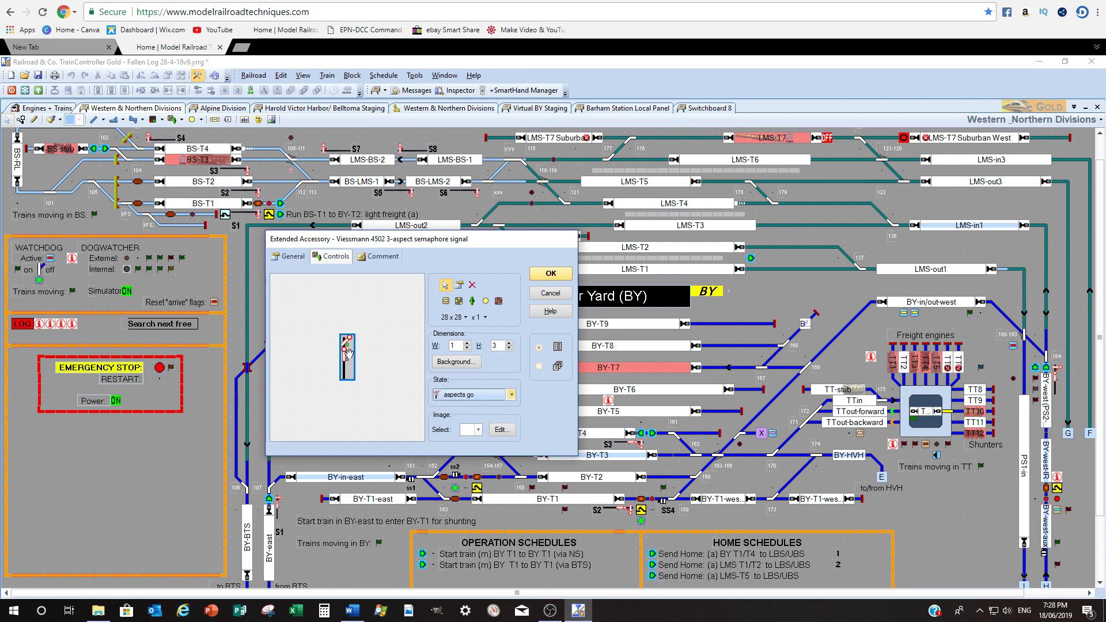
{"action": "left_click", "coordinate": [511, 395]}
{"action": "left_click", "coordinate": [478, 417]}
{"action": "key", "text": "Return"}
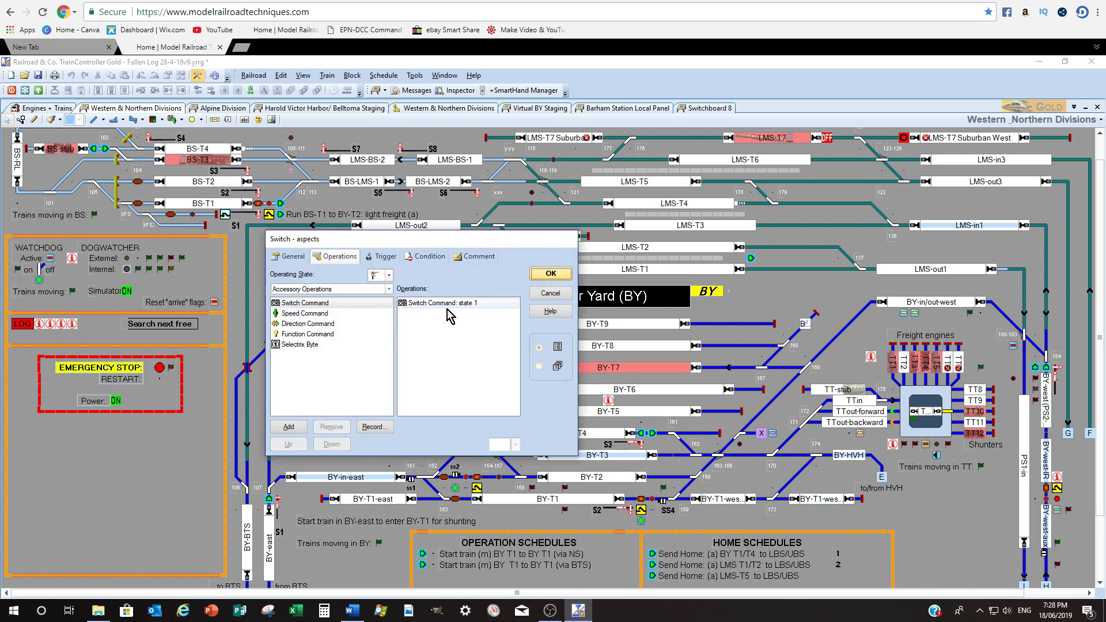
Step: Compare commands: stop sends only Switch Command state 1, while go sends two commands
{"action": "left_click", "coordinate": [388, 276]}
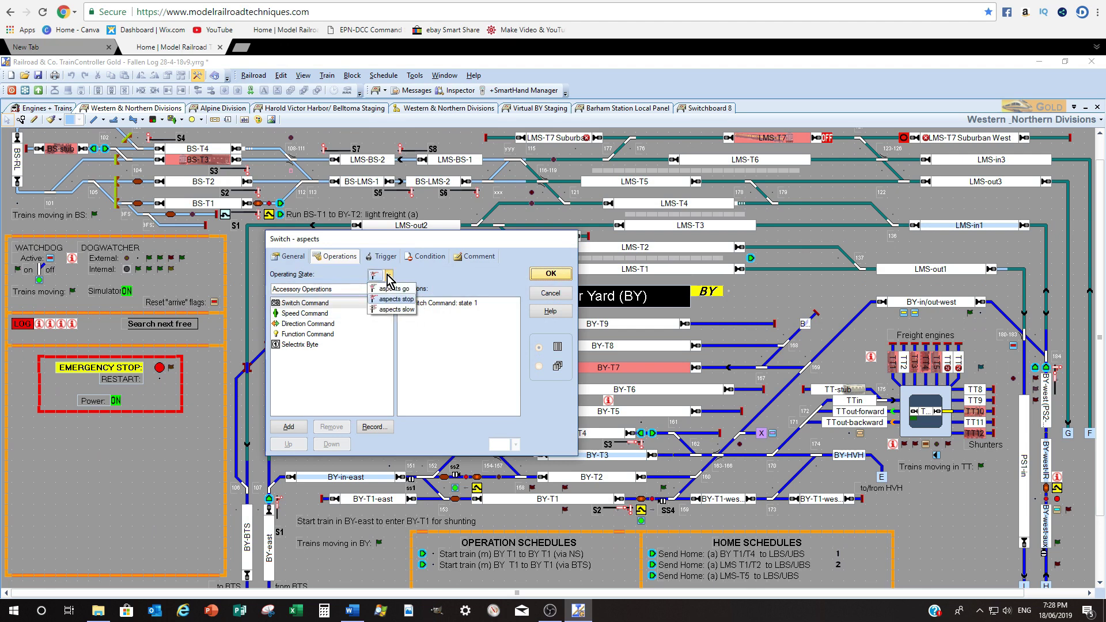
{"action": "left_click", "coordinate": [393, 310]}
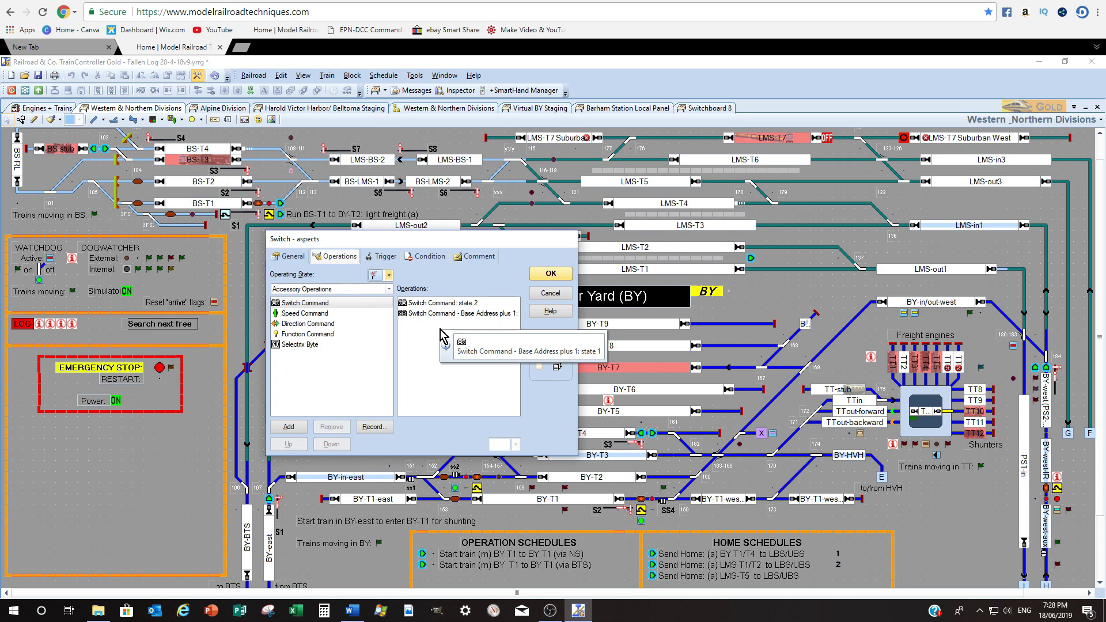
{"action": "left_click", "coordinate": [389, 275]}
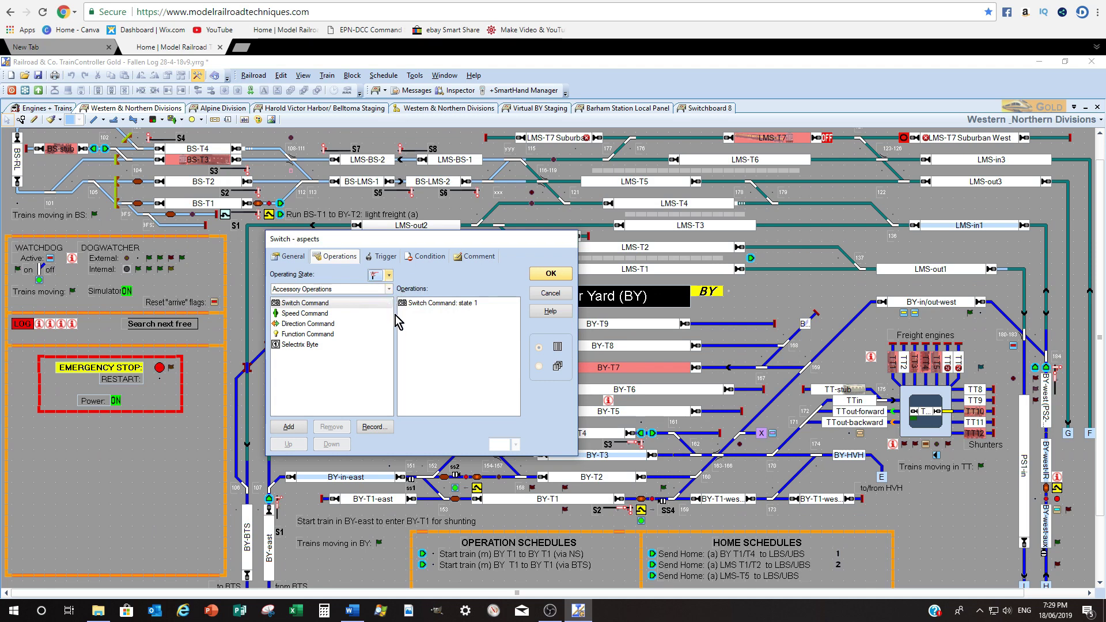
Step: Compare the stop and slow commands, then widen the window to read 'Base Address plus 1: state 1'
{"action": "left_click", "coordinate": [390, 279]}
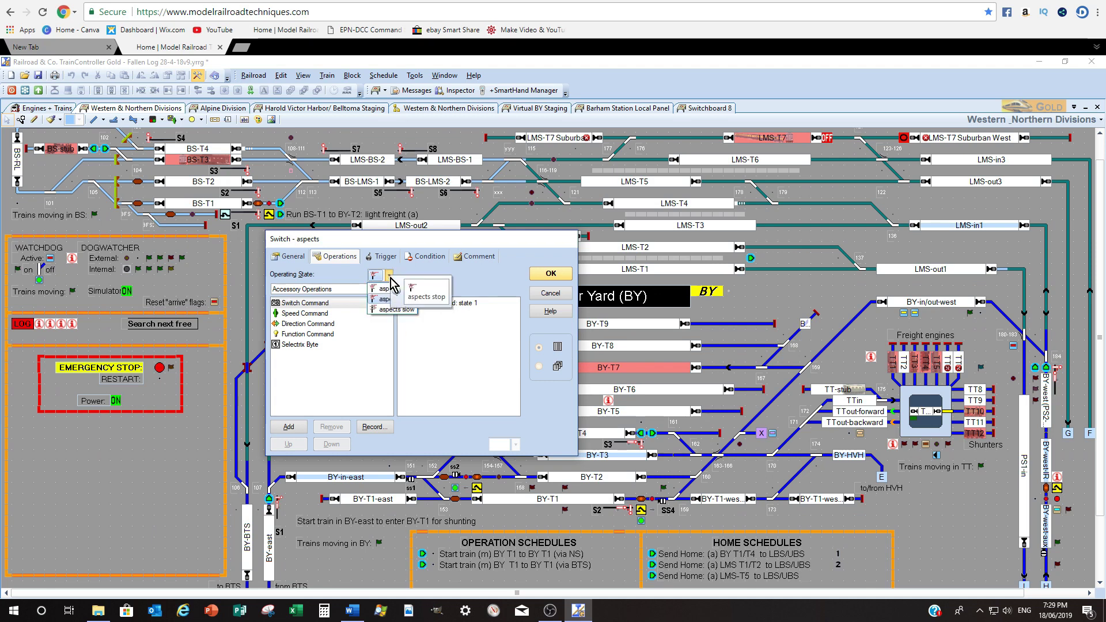
{"action": "left_click", "coordinate": [396, 312]}
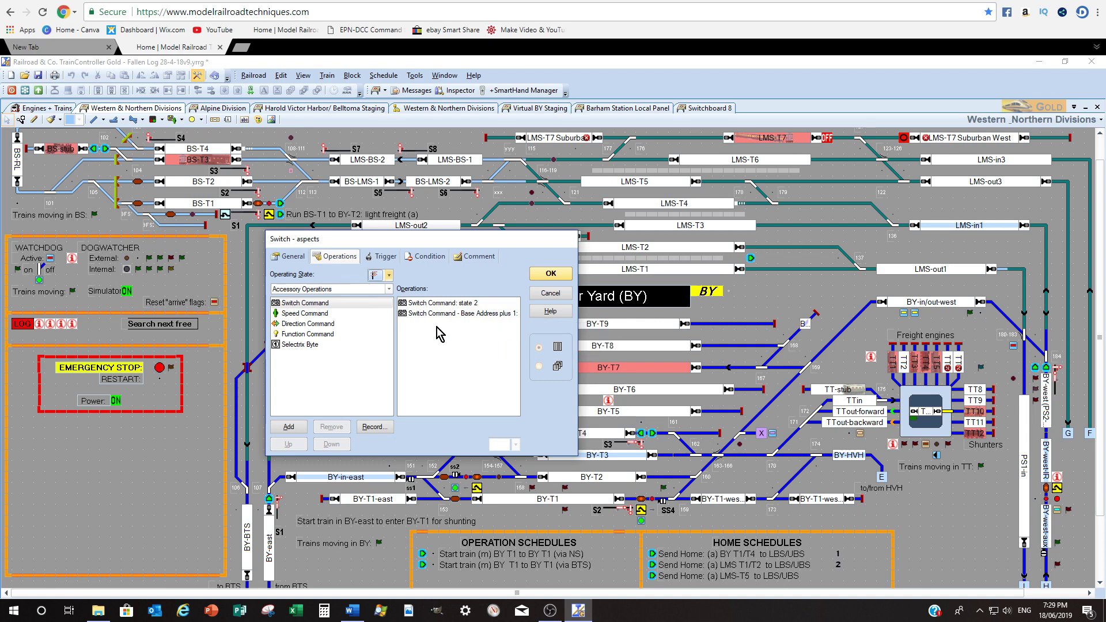
{"action": "left_click", "coordinate": [389, 275]}
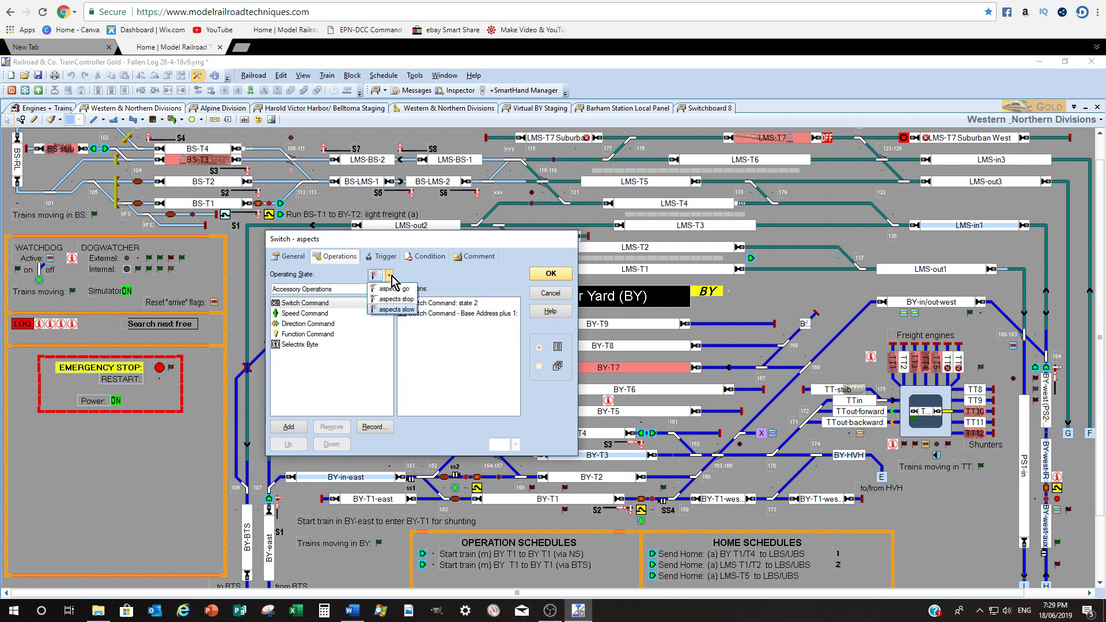
{"action": "left_click", "coordinate": [448, 366]}
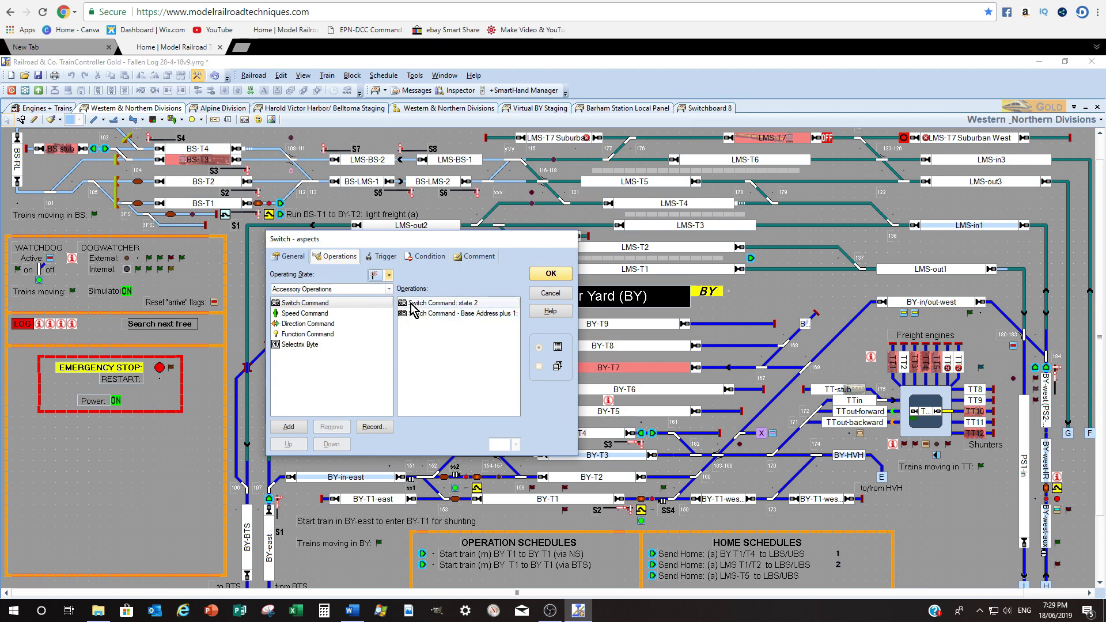
{"action": "left_click", "coordinate": [389, 275]}
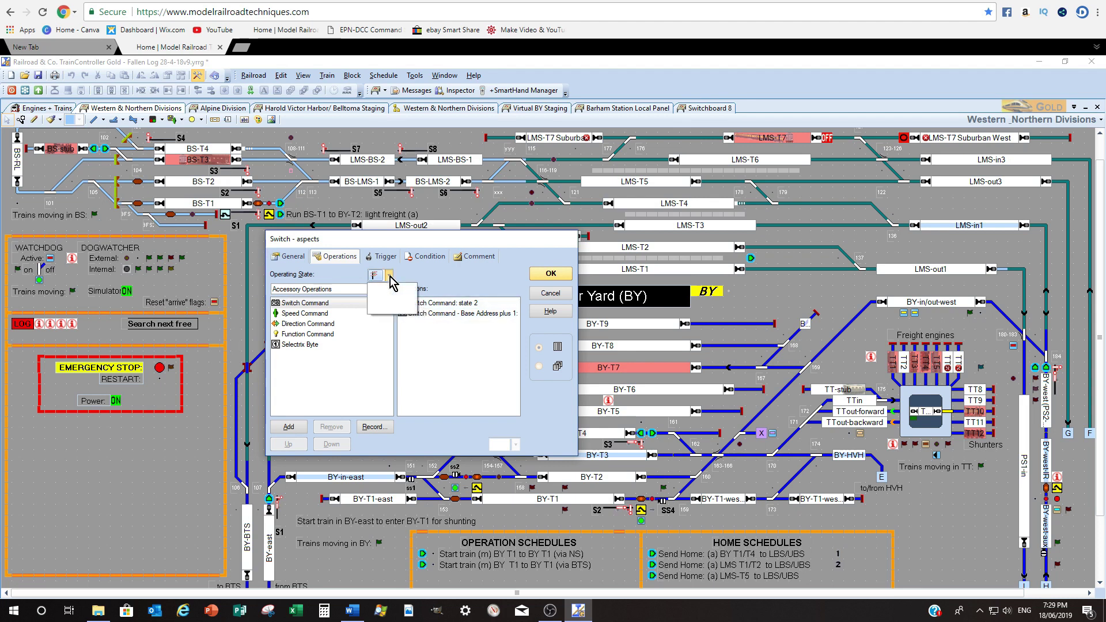
{"action": "left_click", "coordinate": [397, 299]}
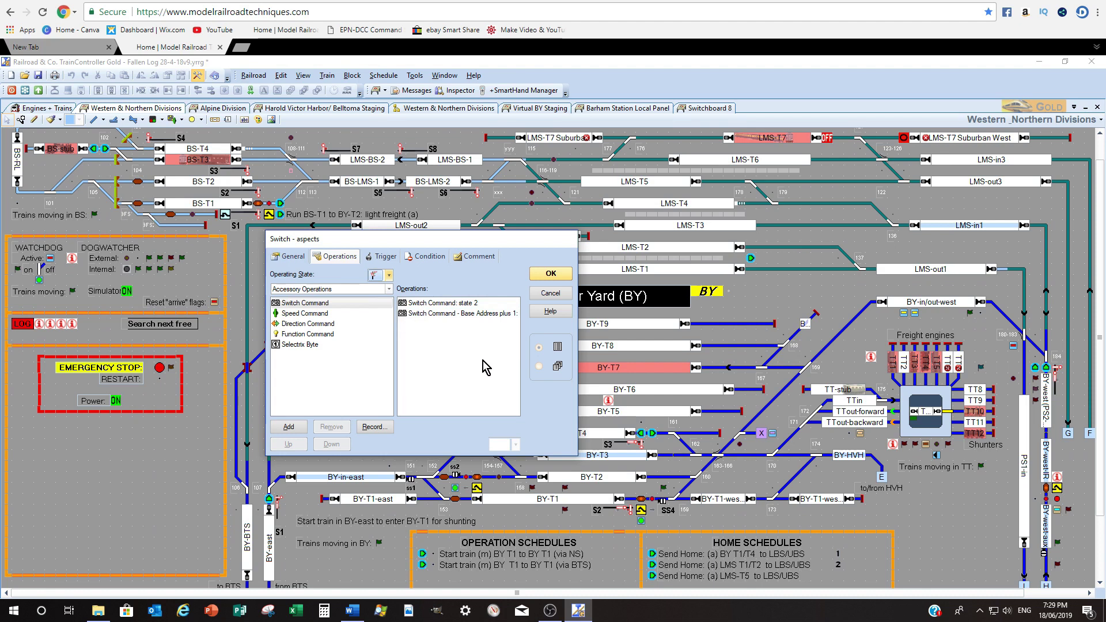
{"action": "left_click_drag", "start_coordinate": [580, 334], "coordinate": [713, 331]}
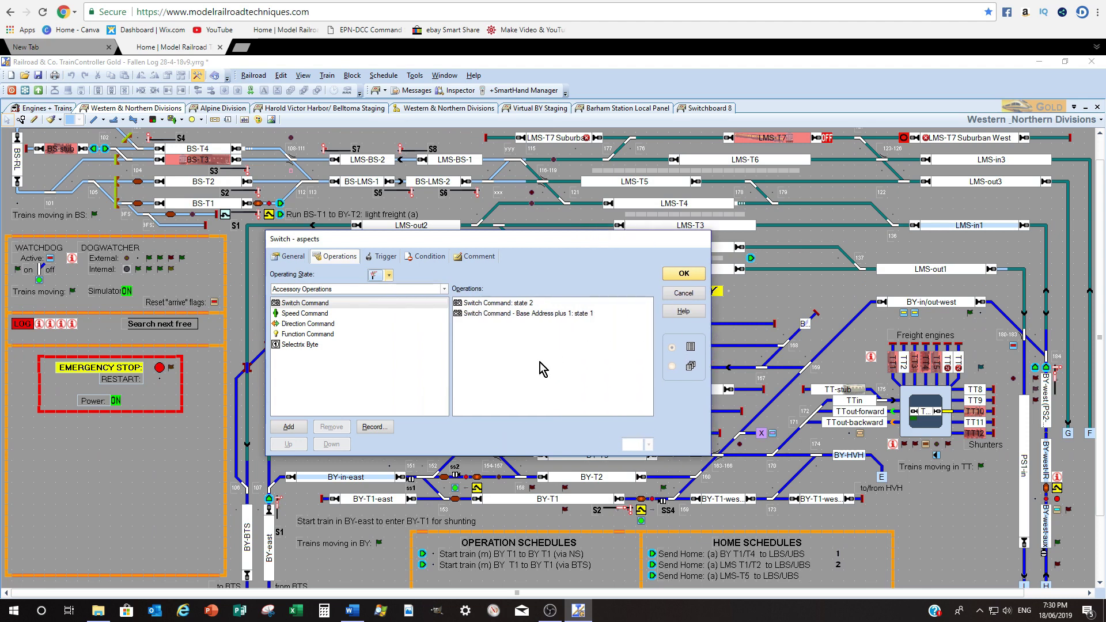